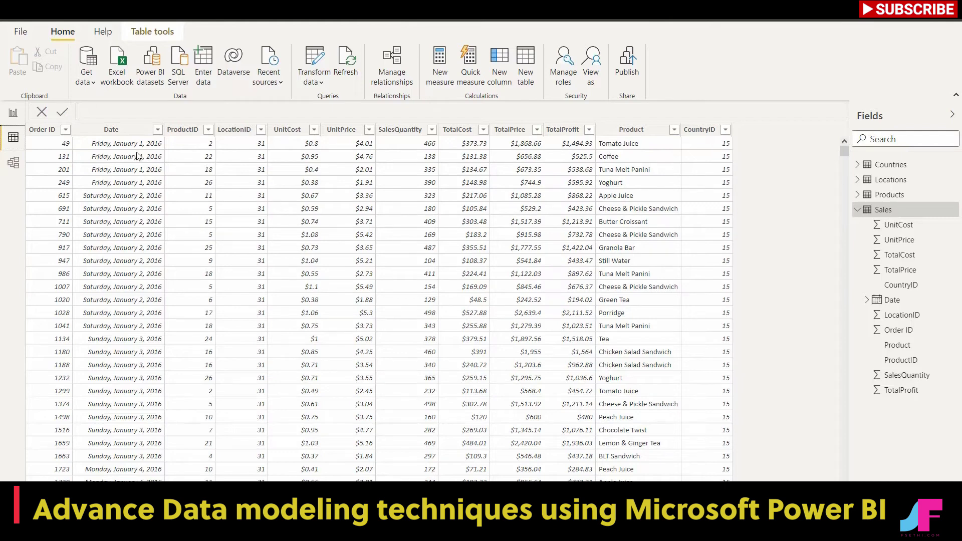
Step: Set the format of the Sales table's Date column to *3/14/2001 (Short Date)
click(122, 136)
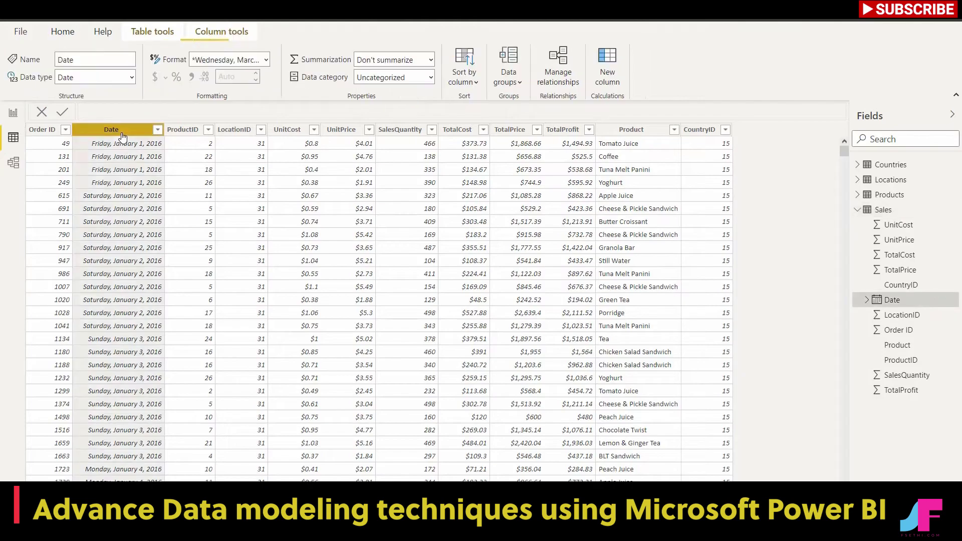
scroll(126, 230, down, 10)
scroll(128, 231, down, 20)
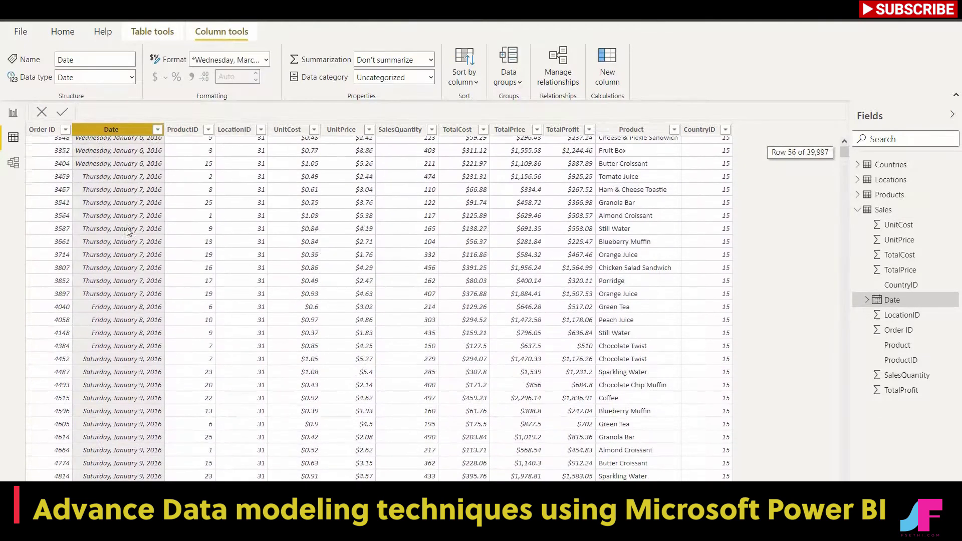
scroll(127, 230, down, 20)
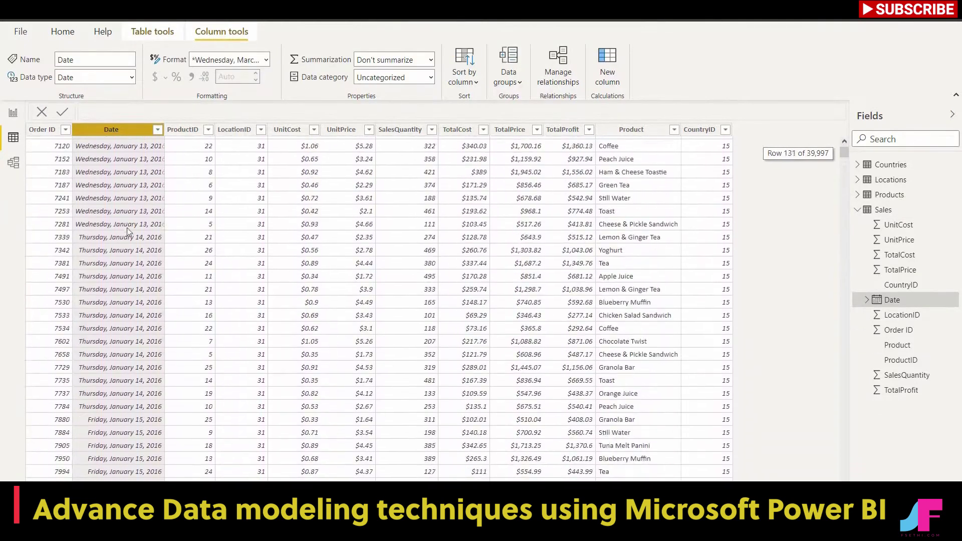
scroll(127, 231, up, 20)
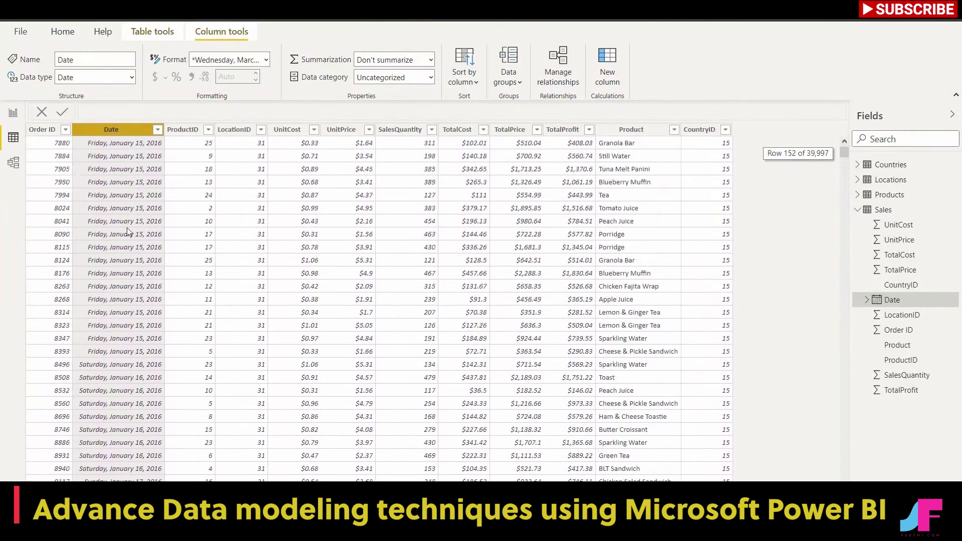
scroll(127, 231, up, 1)
scroll(127, 230, down, 8)
scroll(126, 229, up, 8)
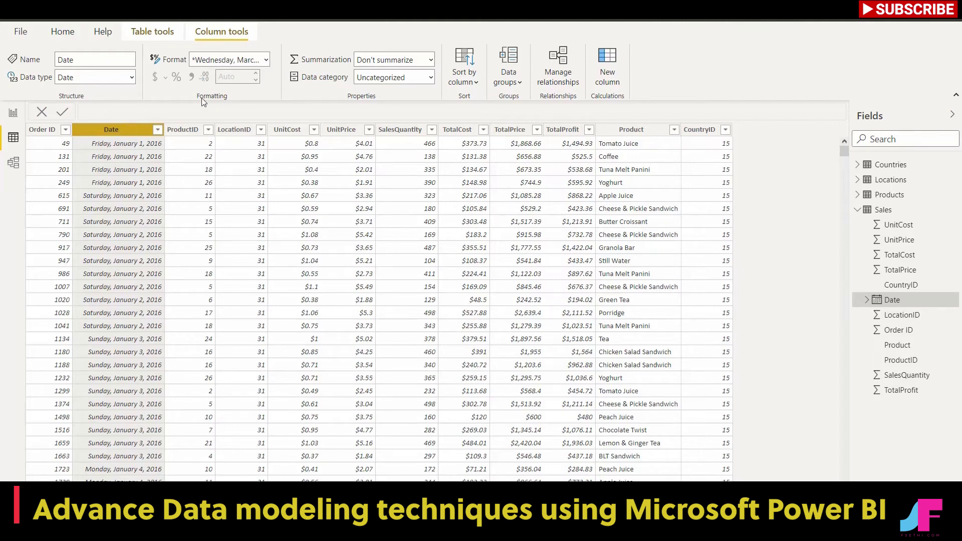
click(266, 60)
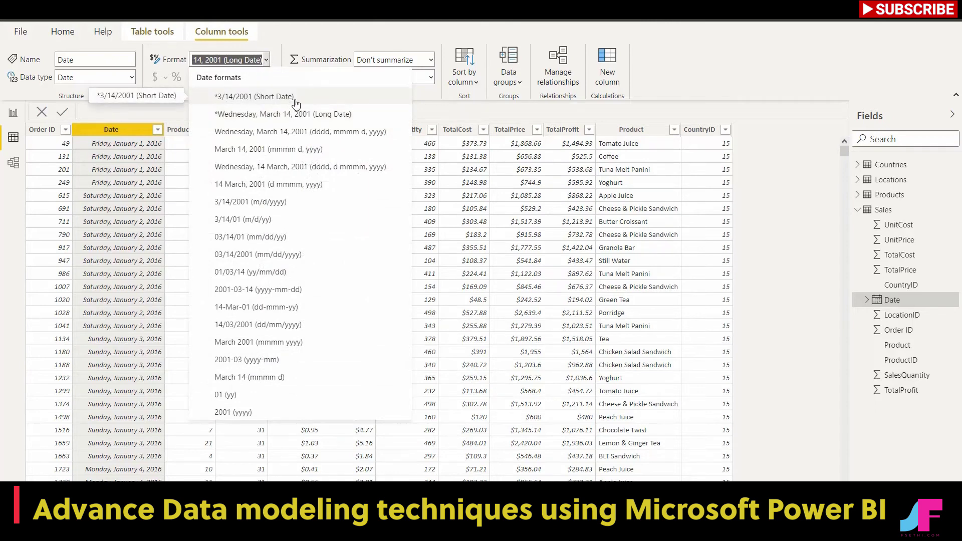
key(Escape)
key(Down)
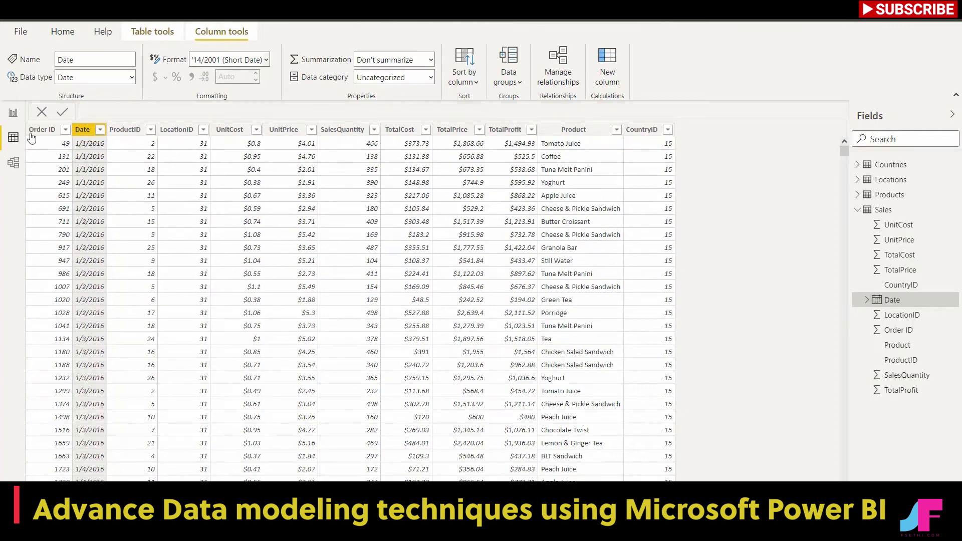
Step: Examine the relationships linking Countries, Locations, Products and Sales in the model diagram, including the fields of Sales
click(13, 166)
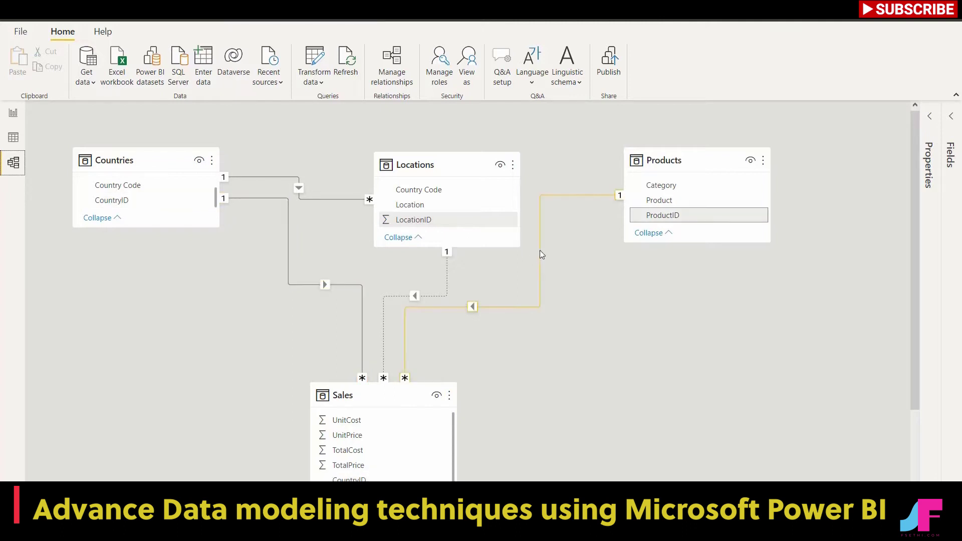
scroll(539, 250, down, 3)
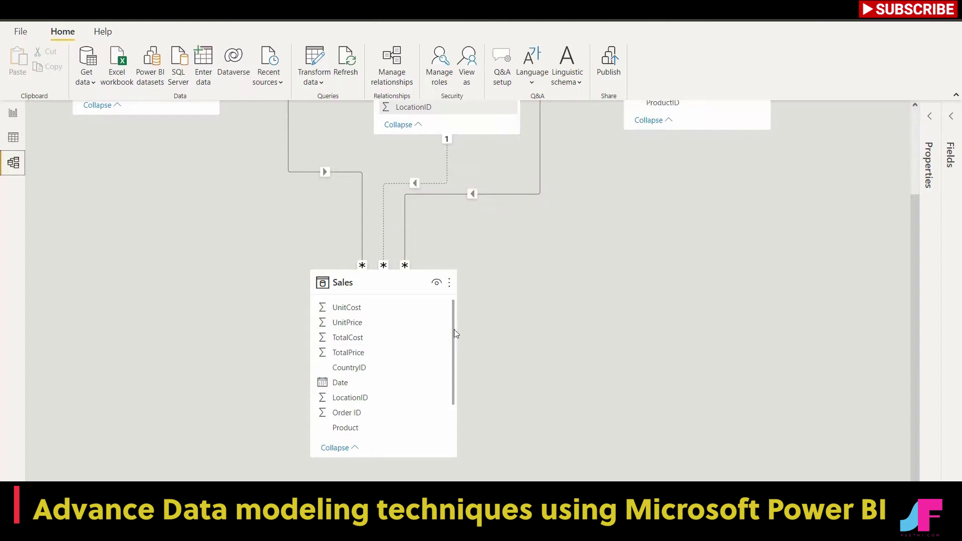
drag(453, 329, 450, 376)
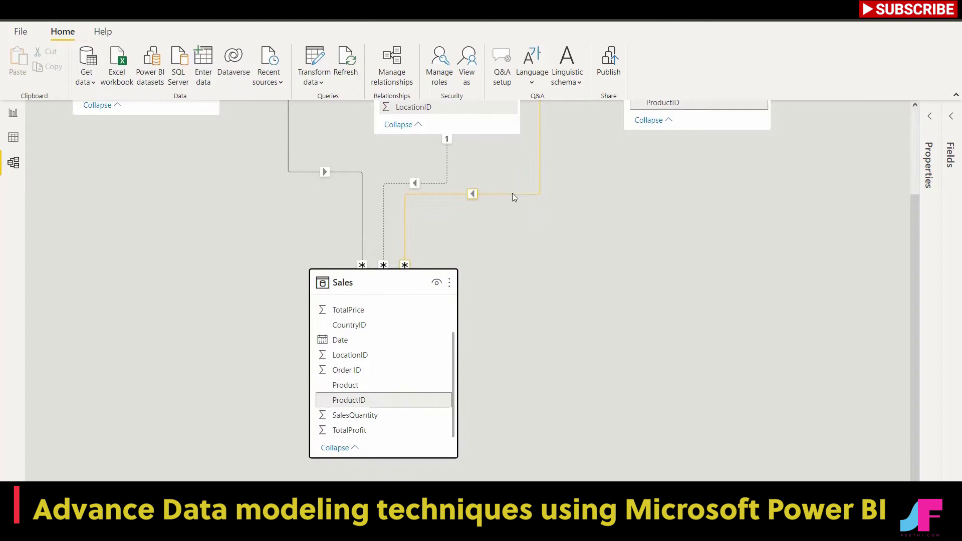
scroll(512, 194, up, 3)
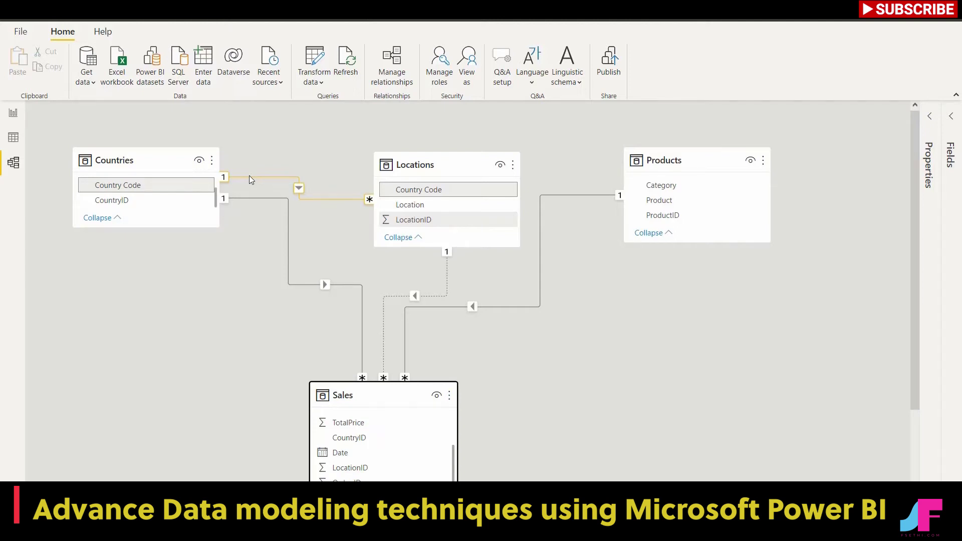
click(700, 344)
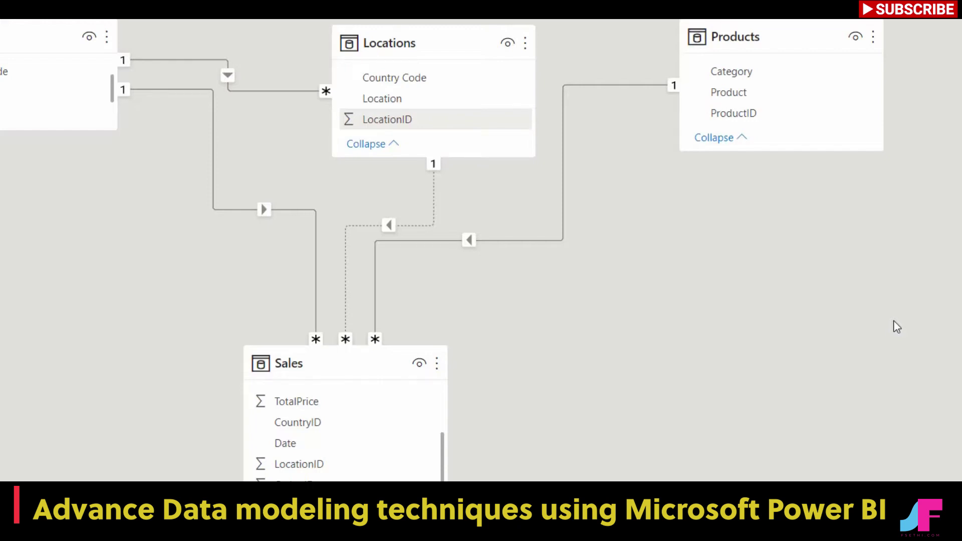
Step: Try to activate the LocationID relationship between Sales and Locations
double_click(435, 203)
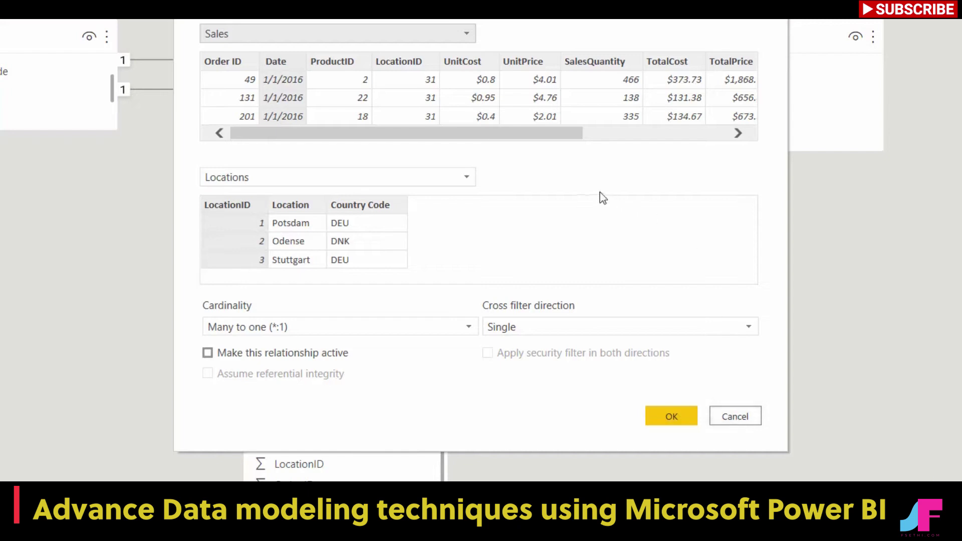
click(406, 66)
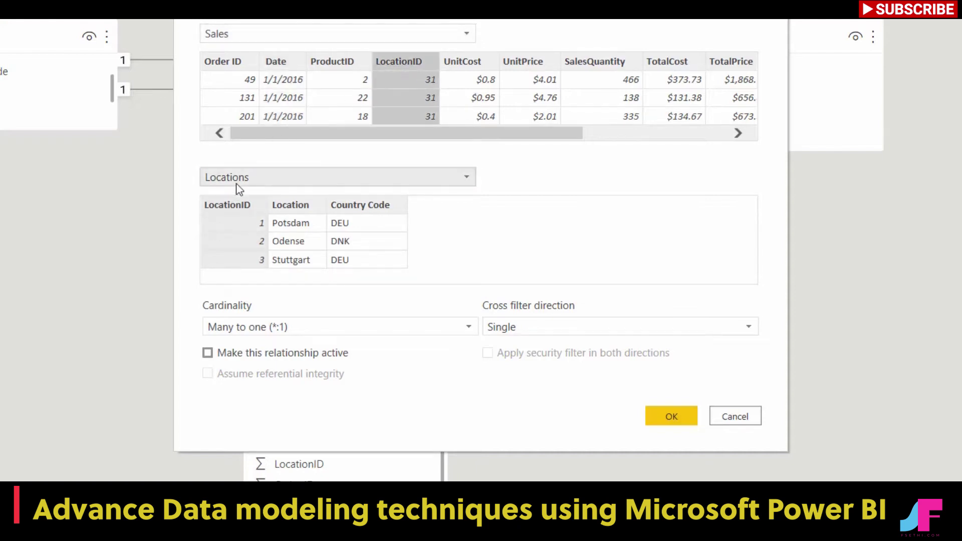
click(208, 353)
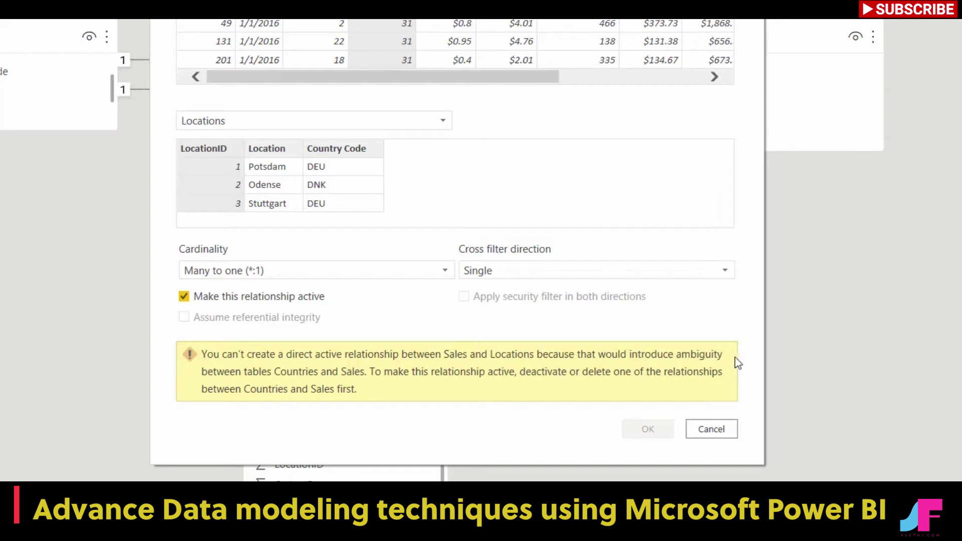
click(712, 430)
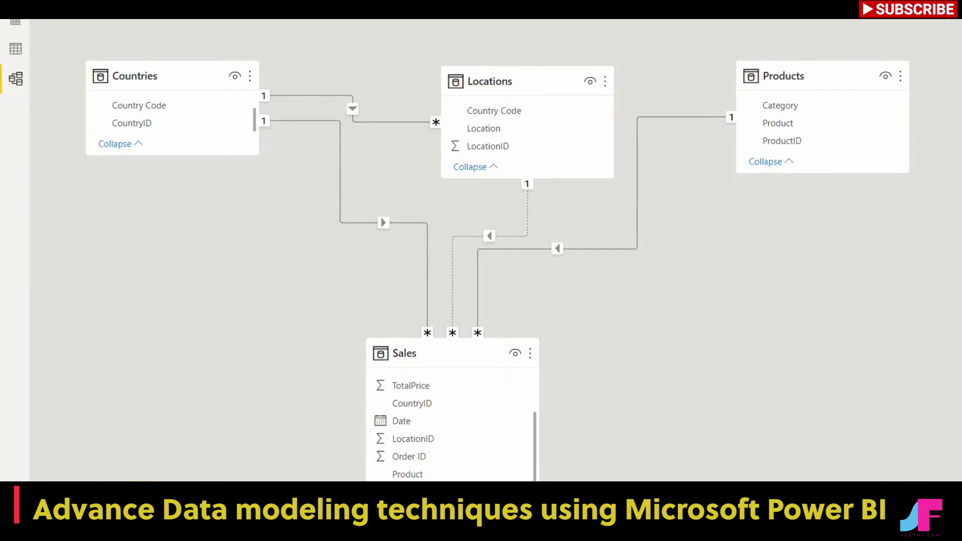
Step: Inspect the data in the Countries and Locations tables, comparing their key columns with the relationships in the model diagram
click(528, 211)
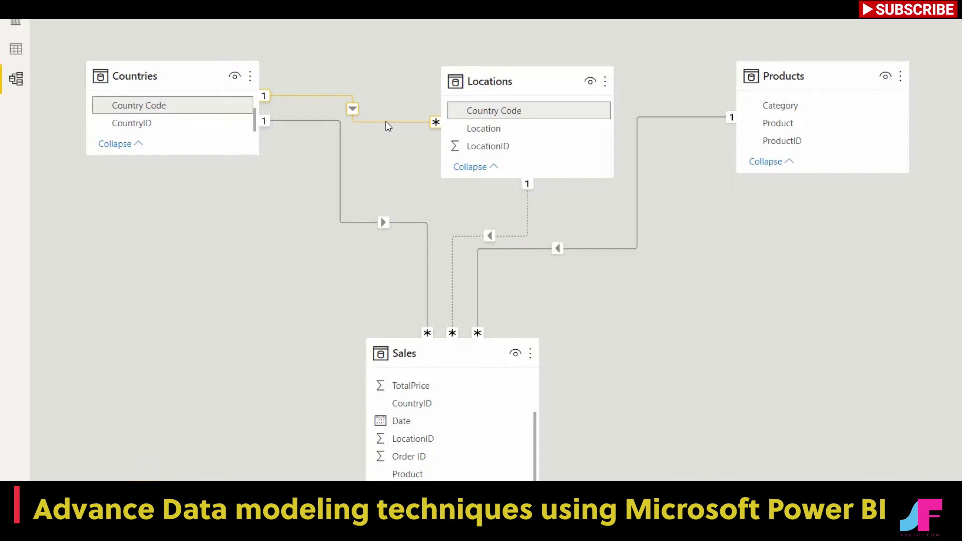
click(15, 50)
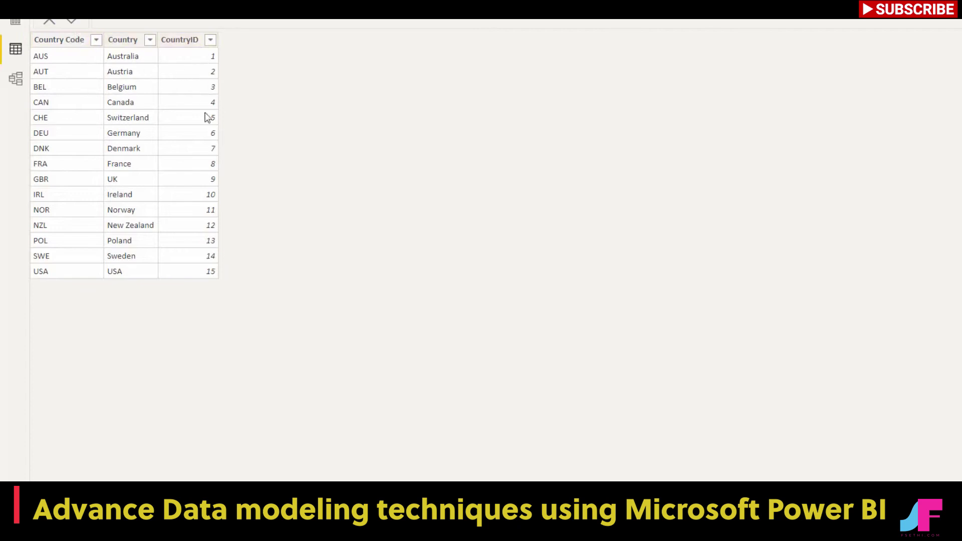
click(15, 79)
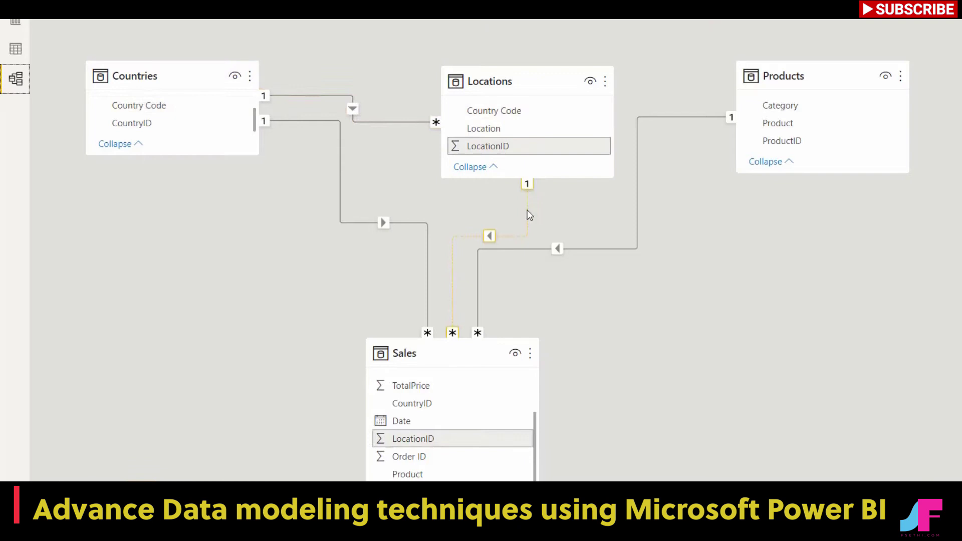
click(15, 48)
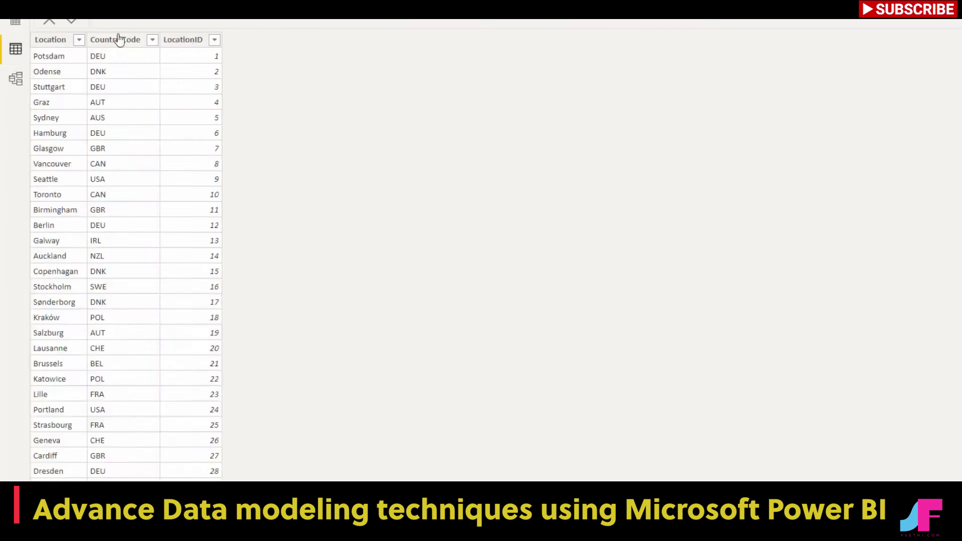
click(16, 80)
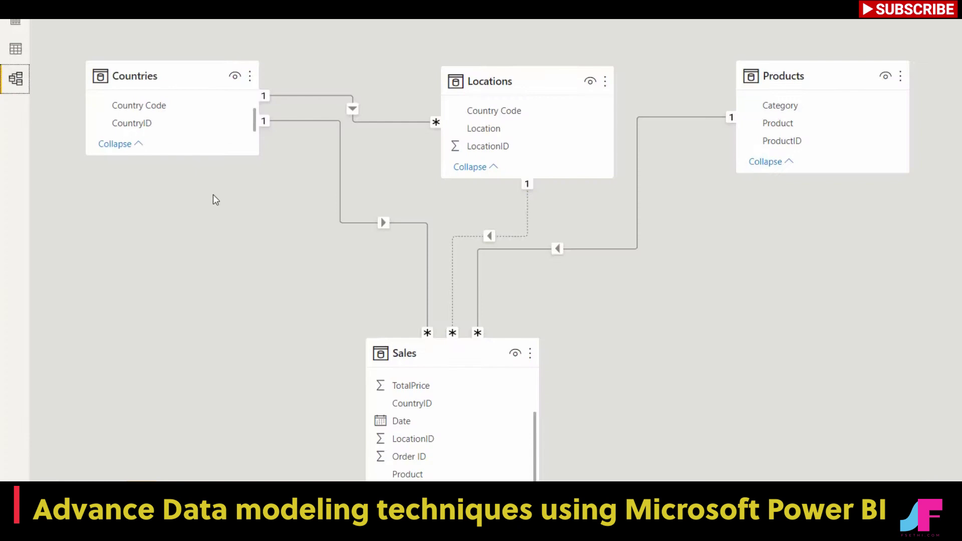
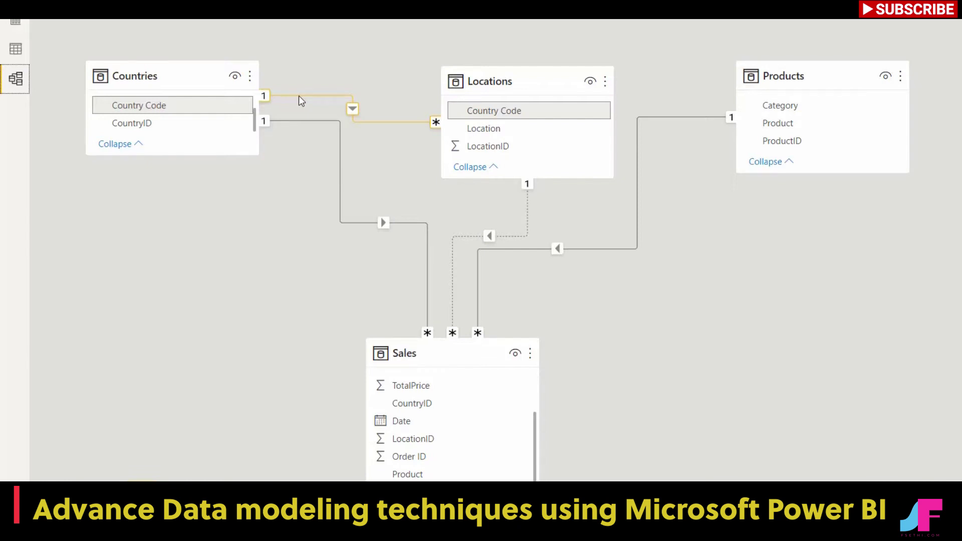
Step: Delete the Country Code relationship between Countries and Locations
right_click(299, 95)
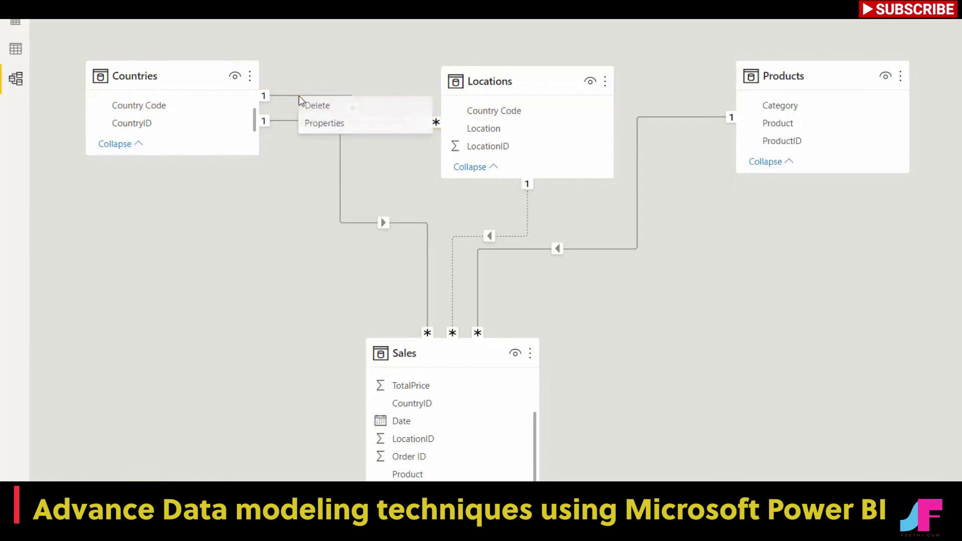
click(314, 112)
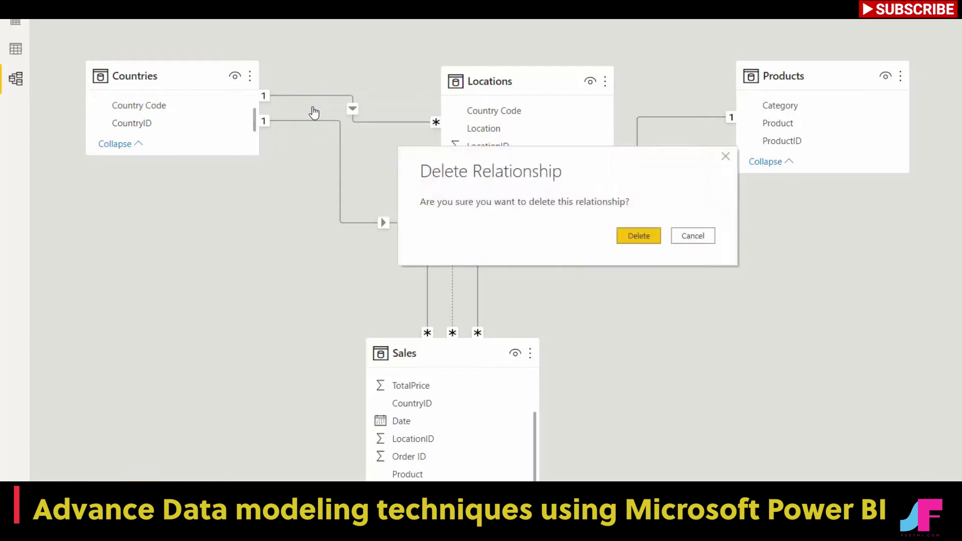
click(638, 237)
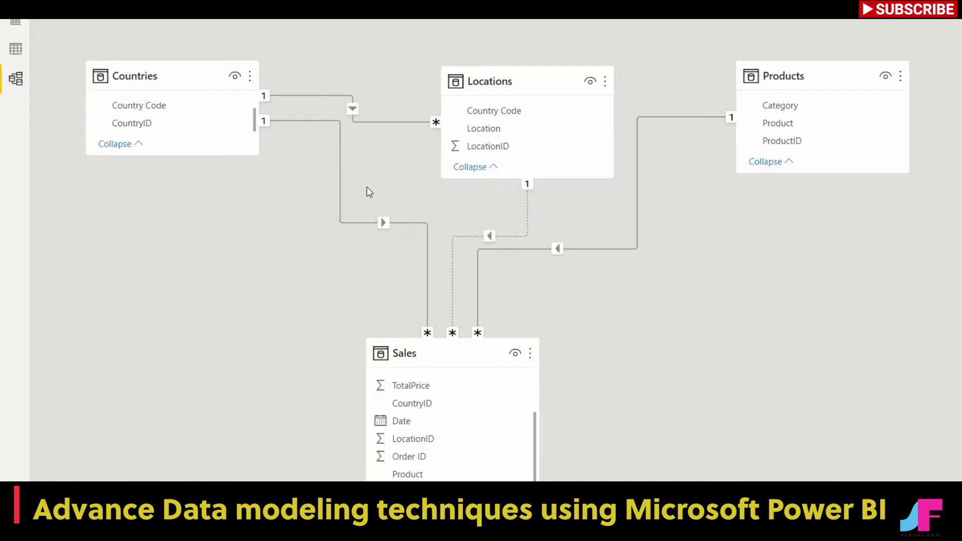
Step: Align the Locations table with Countries in the model diagram and shift Products slightly away from Locations
click(186, 75)
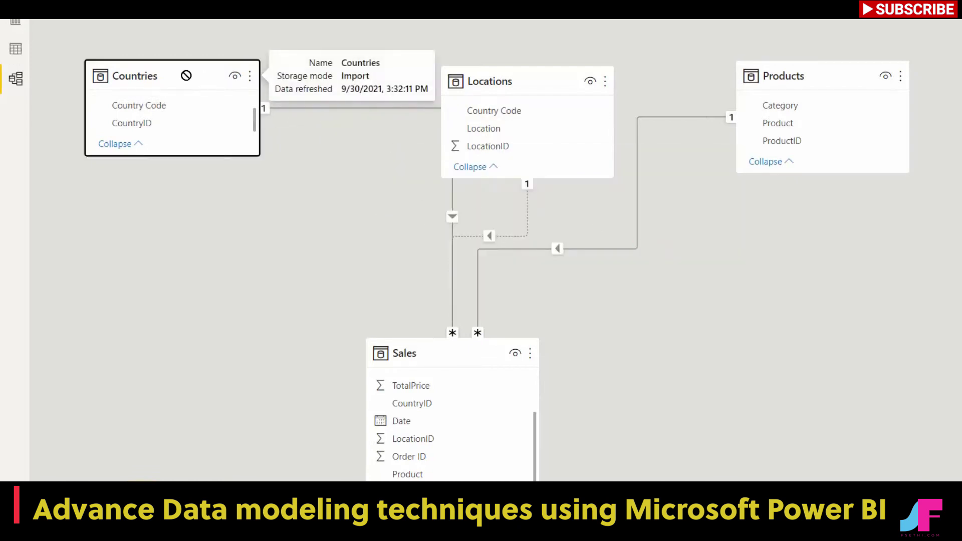
drag(526, 82, 537, 76)
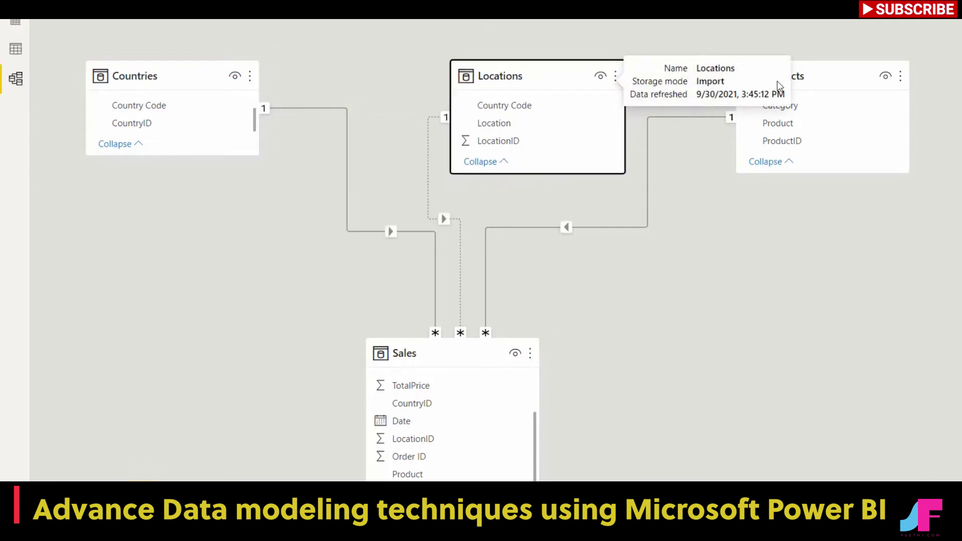
drag(815, 75, 822, 75)
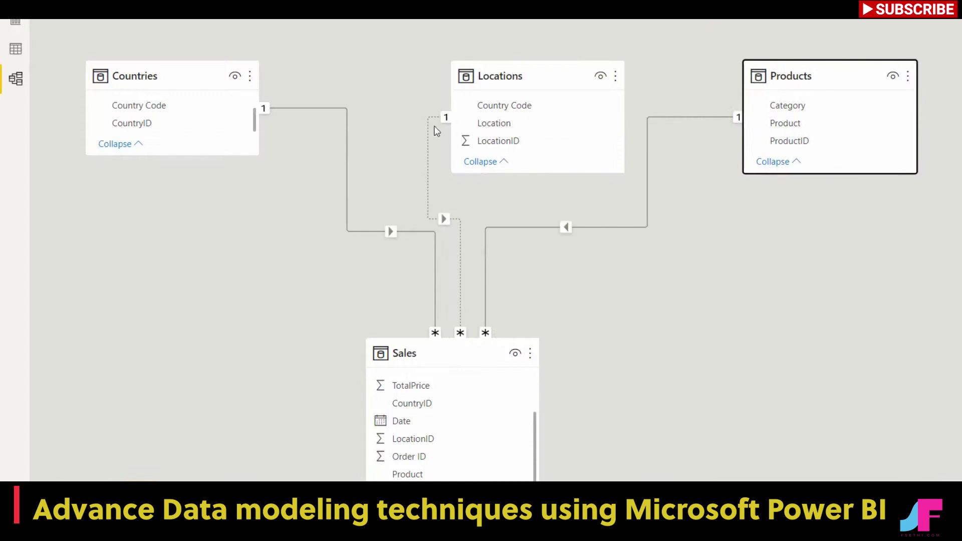
Step: Make the inactive LocationID relationship between Sales and Locations active
double_click(427, 155)
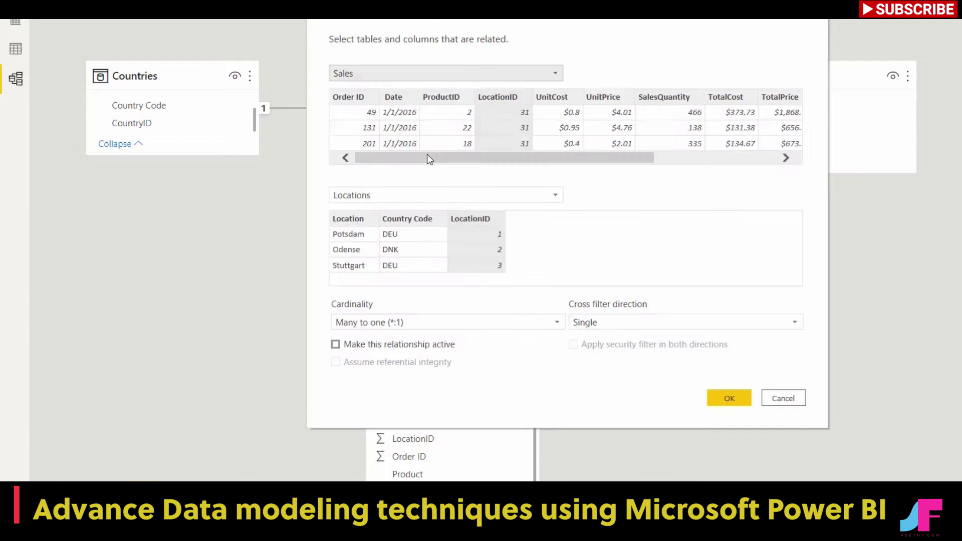
click(335, 345)
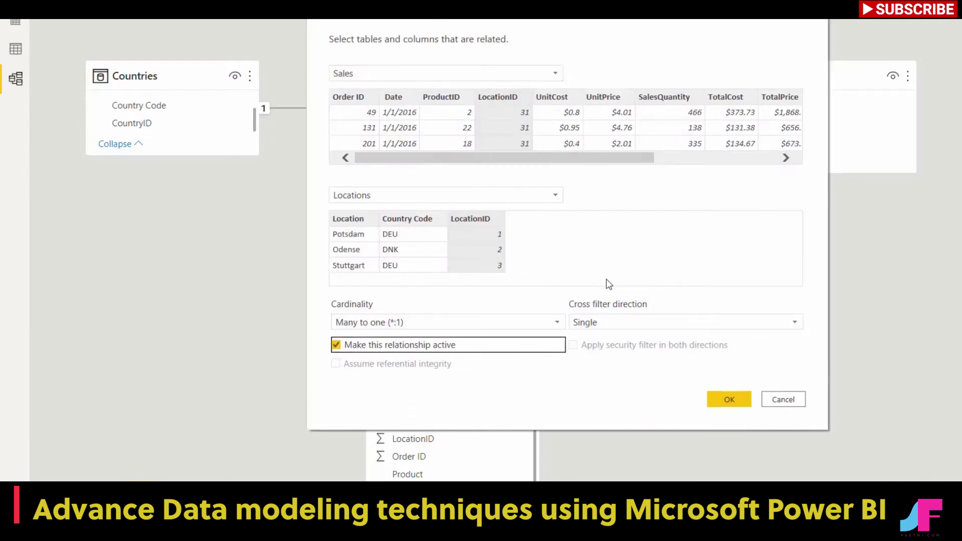
click(730, 400)
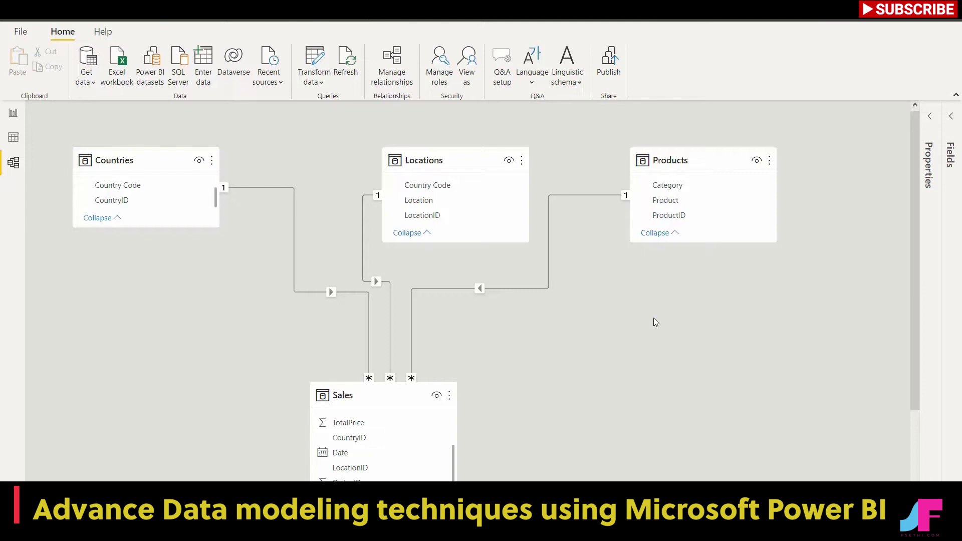
Step: Review the cardinality and cross filter direction of the CountryID relationship between Sales and Countries without changing it
mouse_move(685, 468)
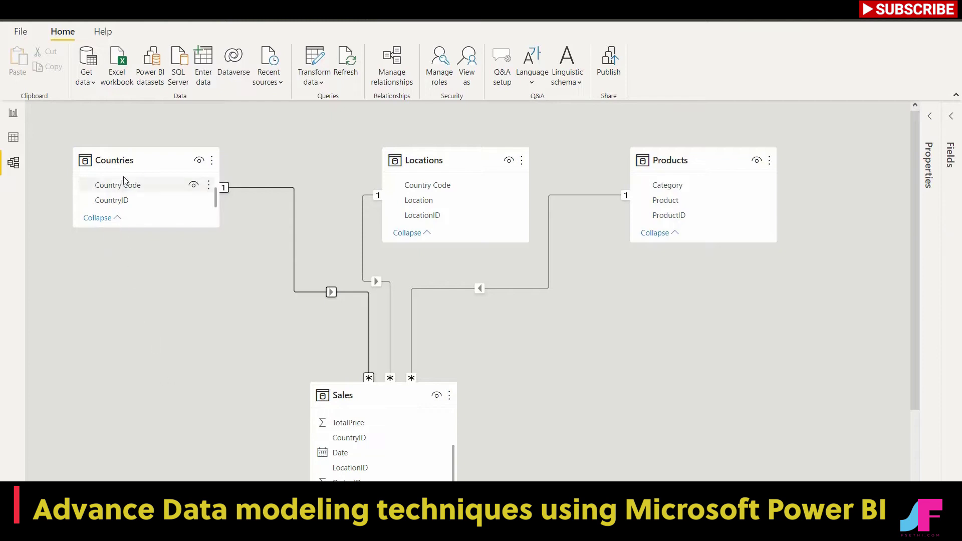
double_click(251, 188)
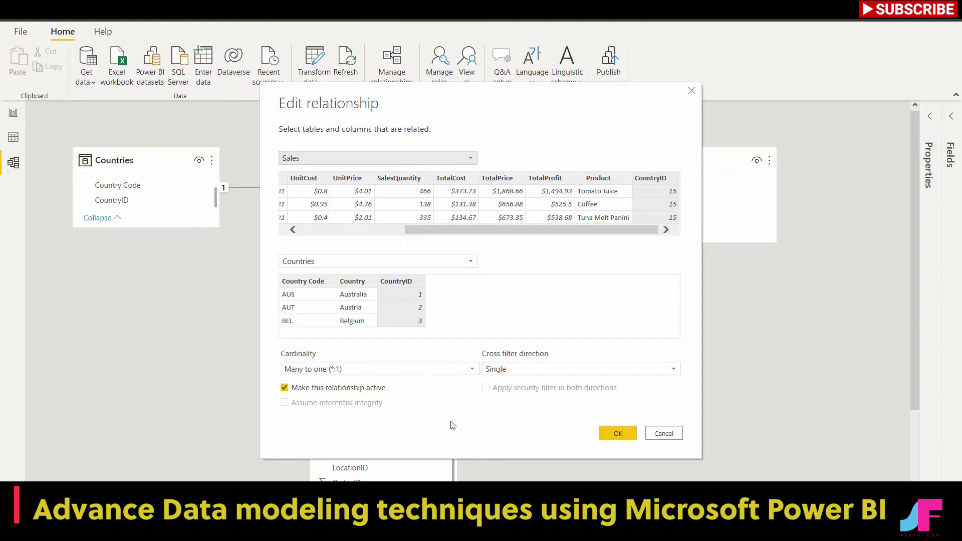
click(668, 432)
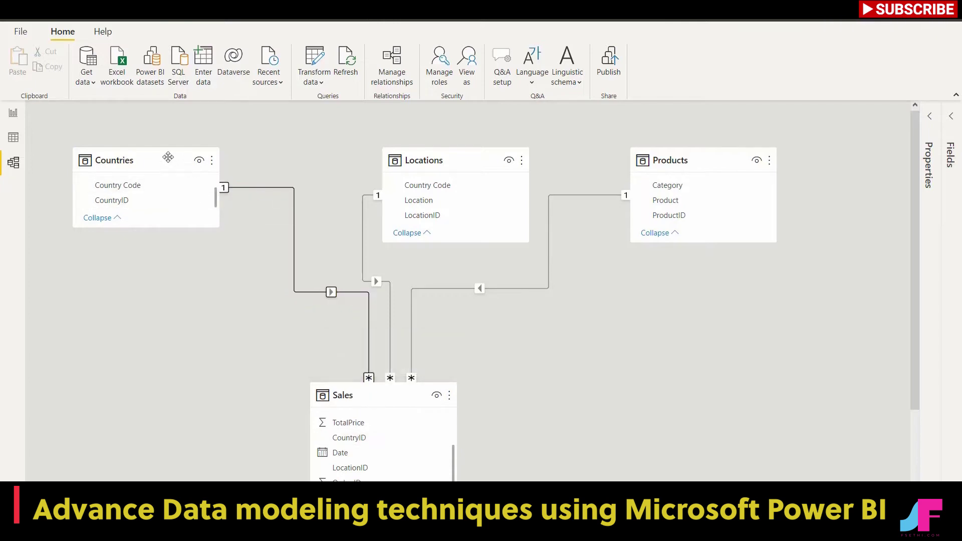
Step: Move the Countries, Locations and Products tables down in the model diagram, closer to the level of Sales
drag(168, 157, 169, 299)
drag(453, 160, 487, 292)
drag(706, 168, 706, 312)
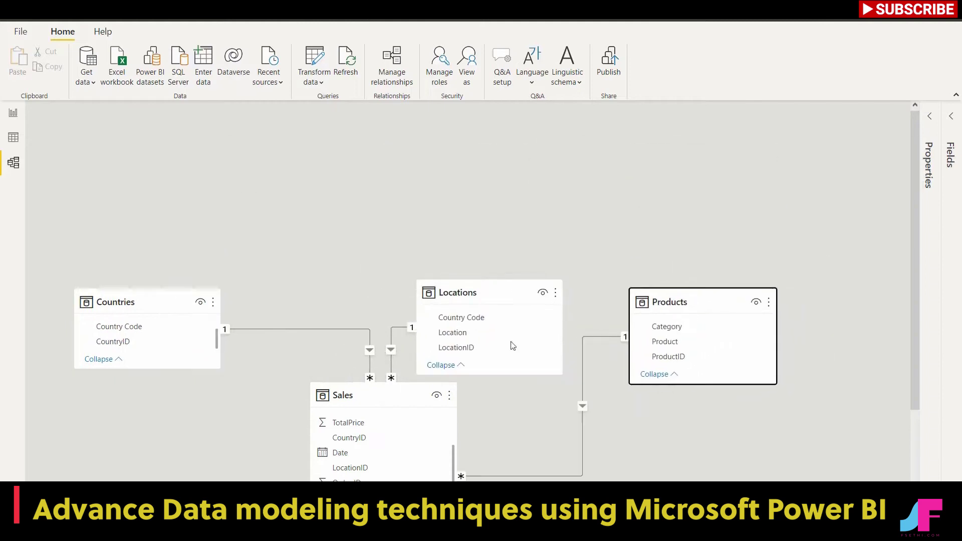
Step: Rearrange the model diagram with Sales above Countries, and Locations and Products spaced further away on the other side of Sales
drag(378, 402, 299, 111)
drag(173, 297, 178, 354)
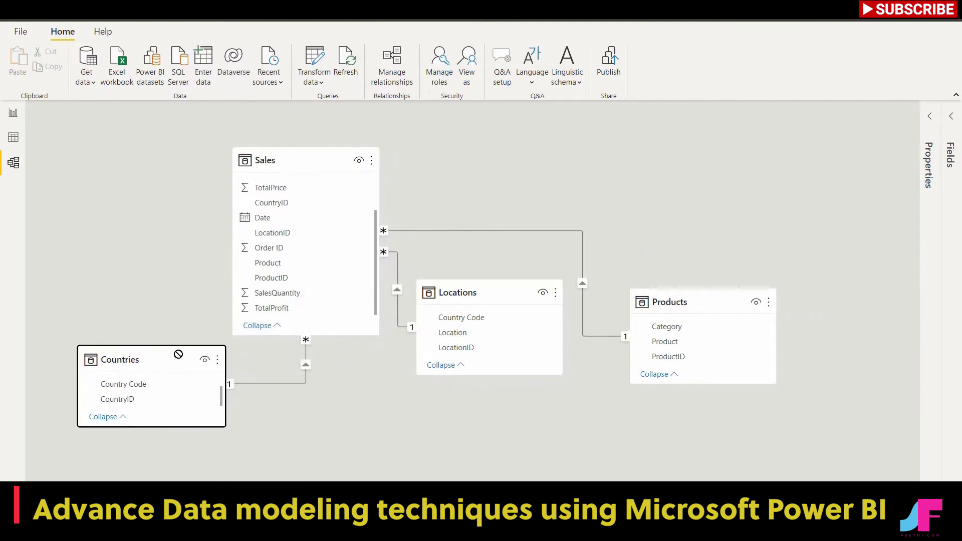
drag(301, 159, 281, 113)
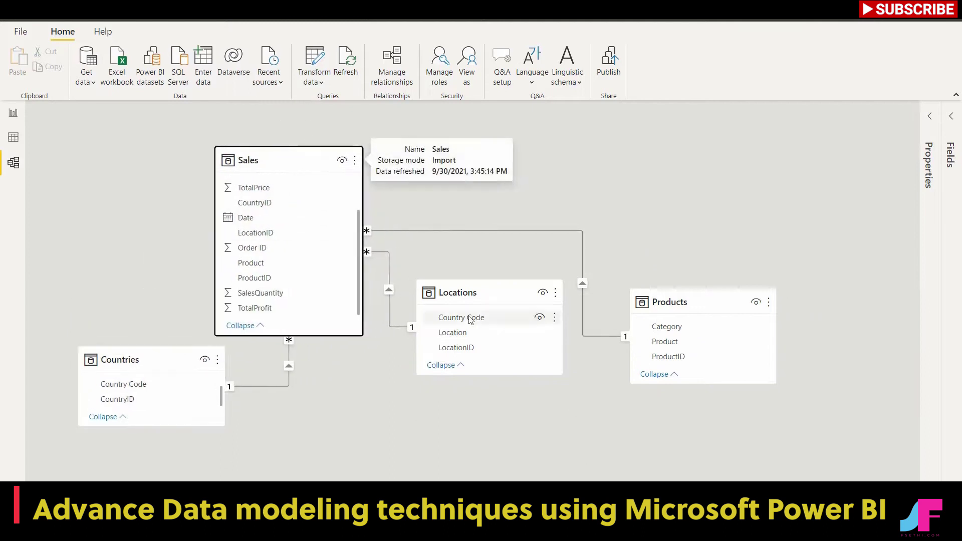
drag(471, 294, 477, 370)
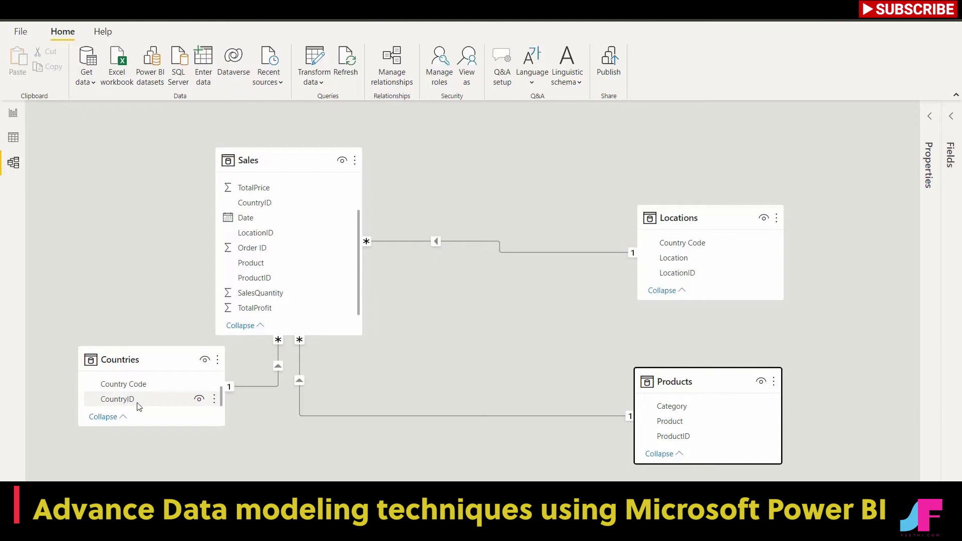
Step: Compare the CountryID column in the Countries table data with the CountryID column in the Sales table data
click(13, 137)
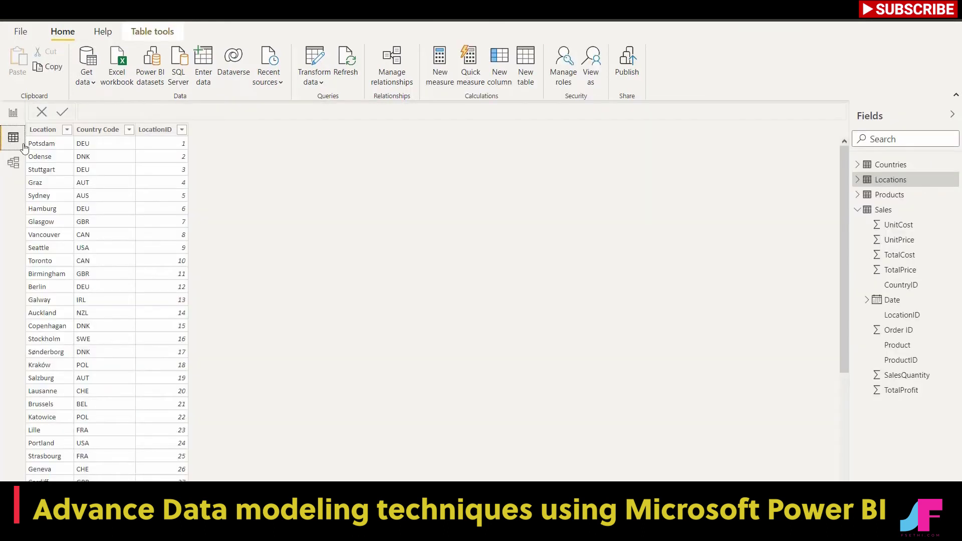
click(902, 165)
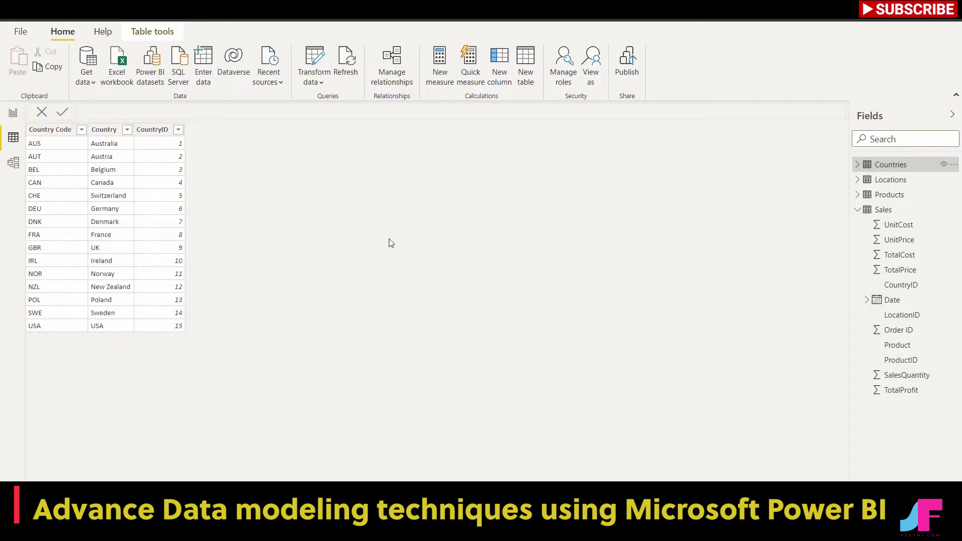
click(888, 214)
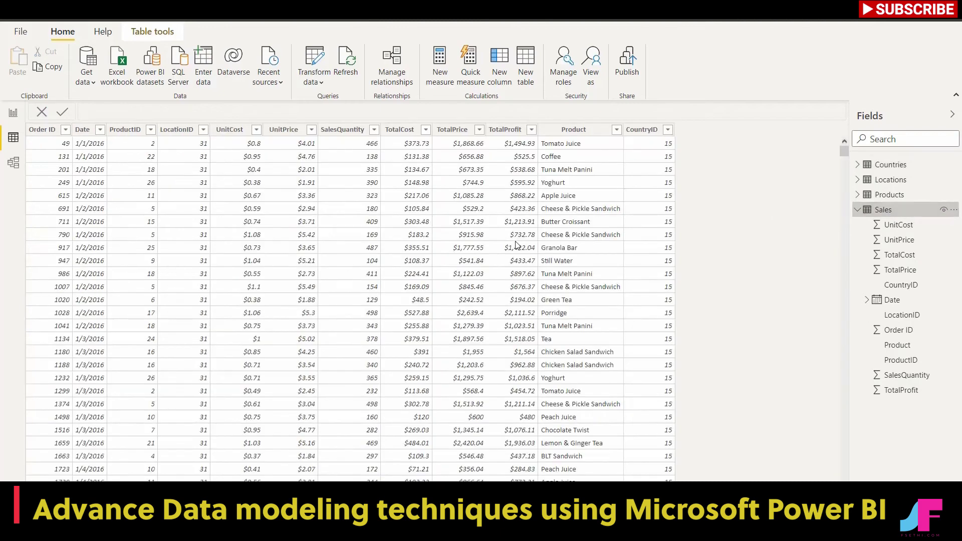
click(642, 130)
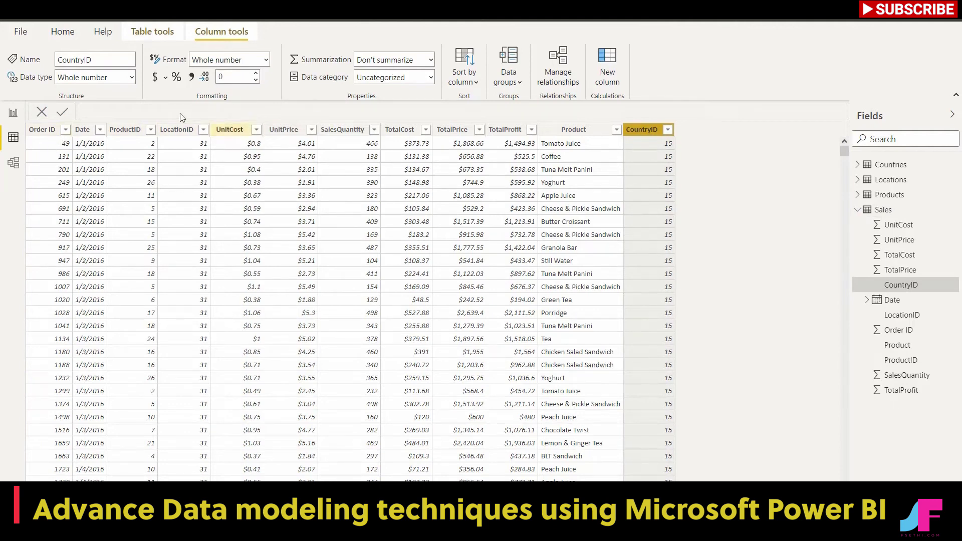
Step: Try One to many (1:*) as the cardinality of the CountryID relationship between Sales and Countries, and discard the change
click(14, 163)
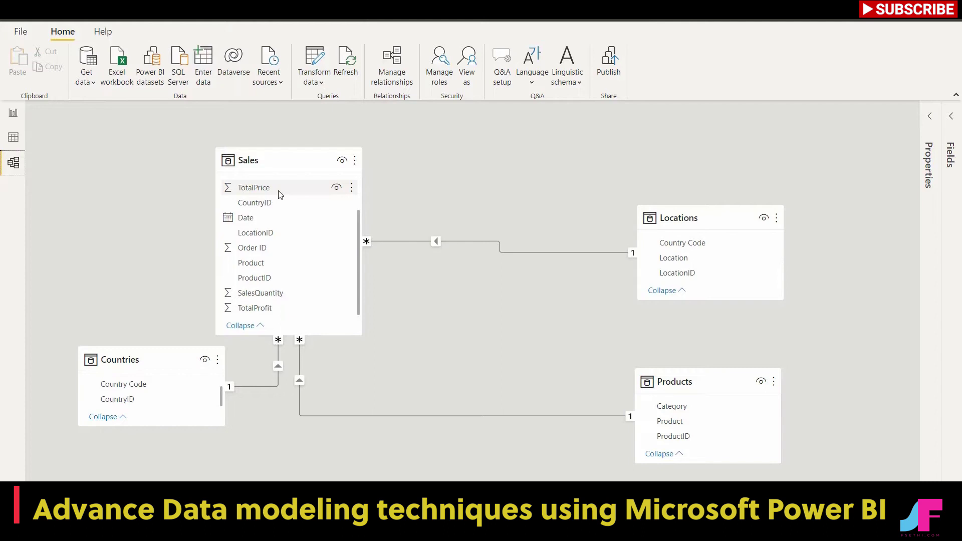
double_click(278, 353)
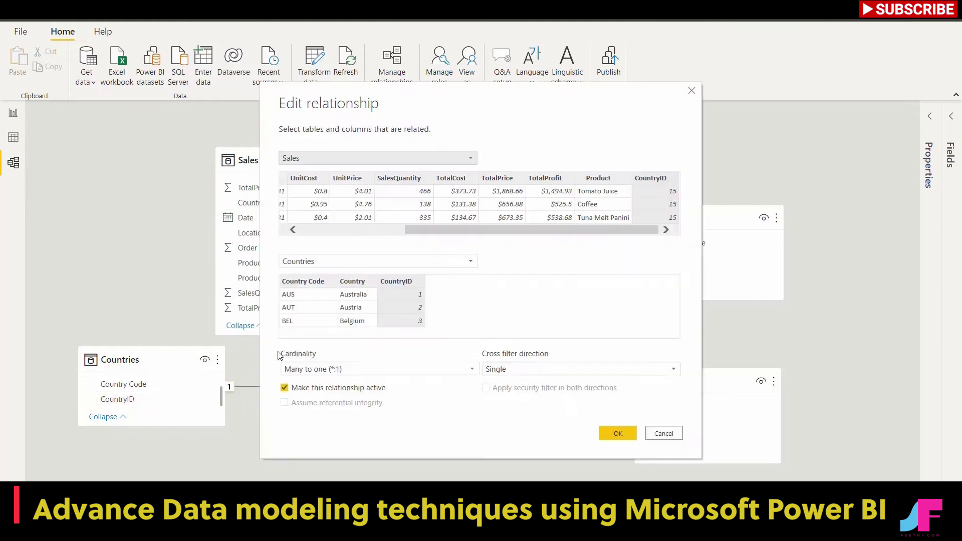
click(471, 367)
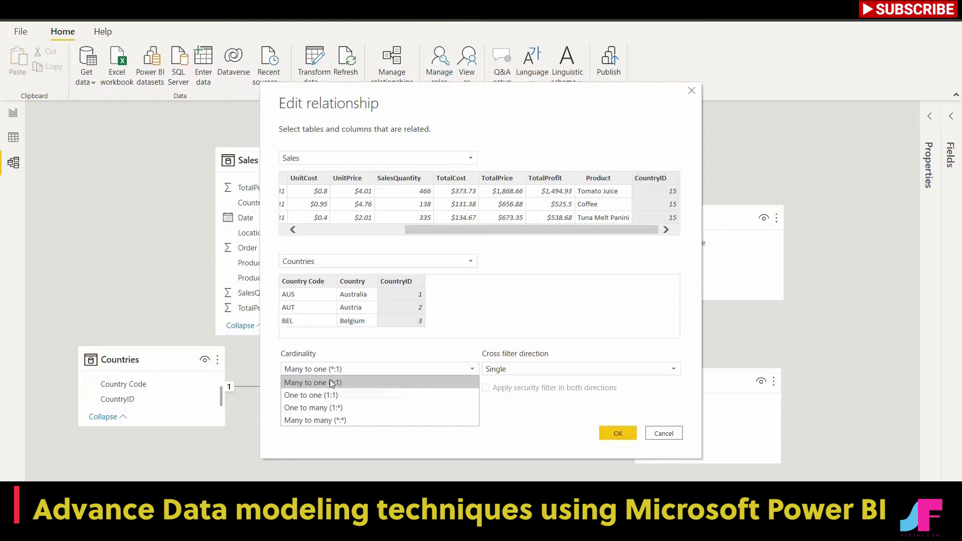
click(332, 408)
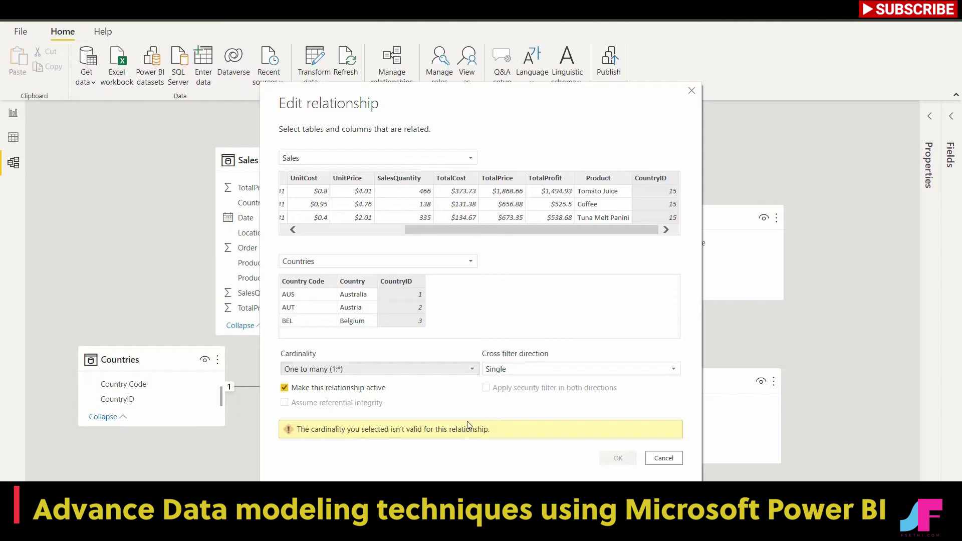
click(475, 371)
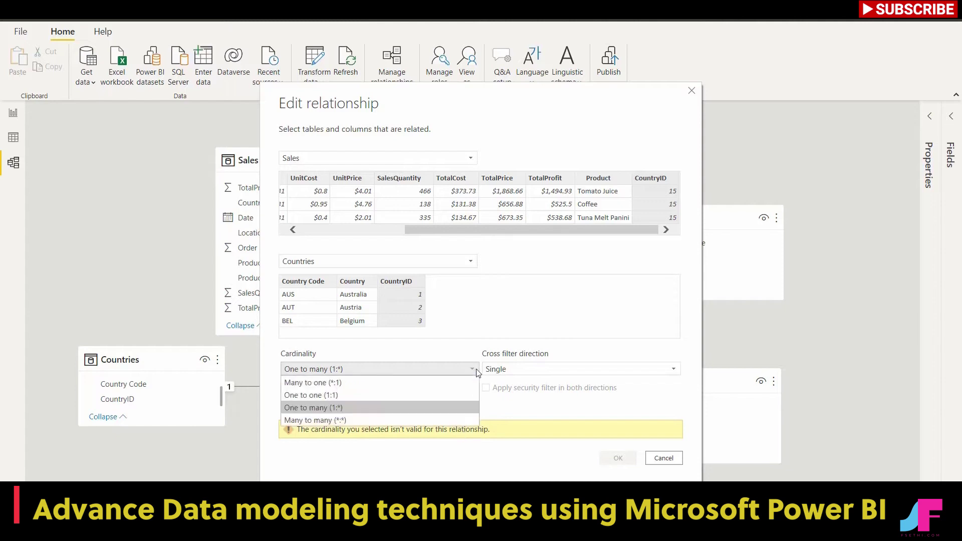
click(353, 383)
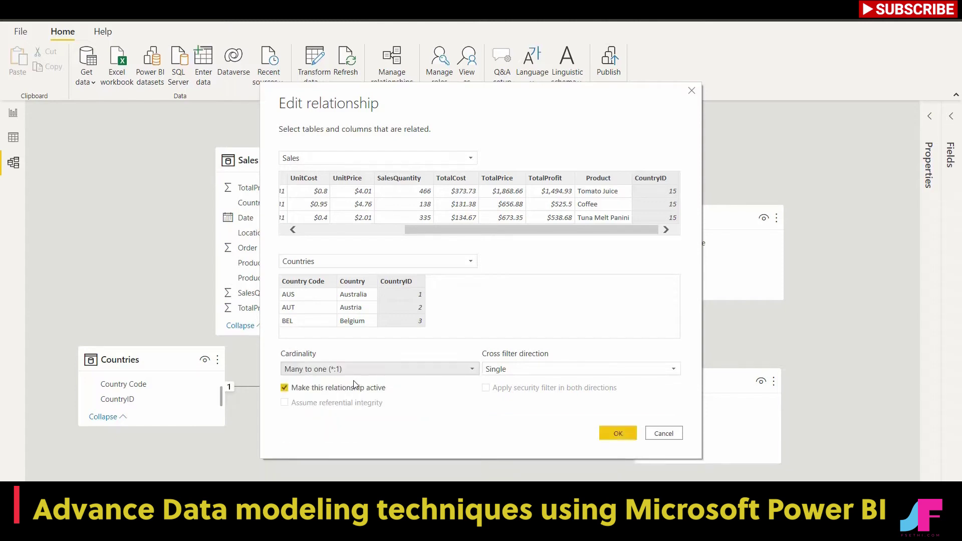
click(473, 370)
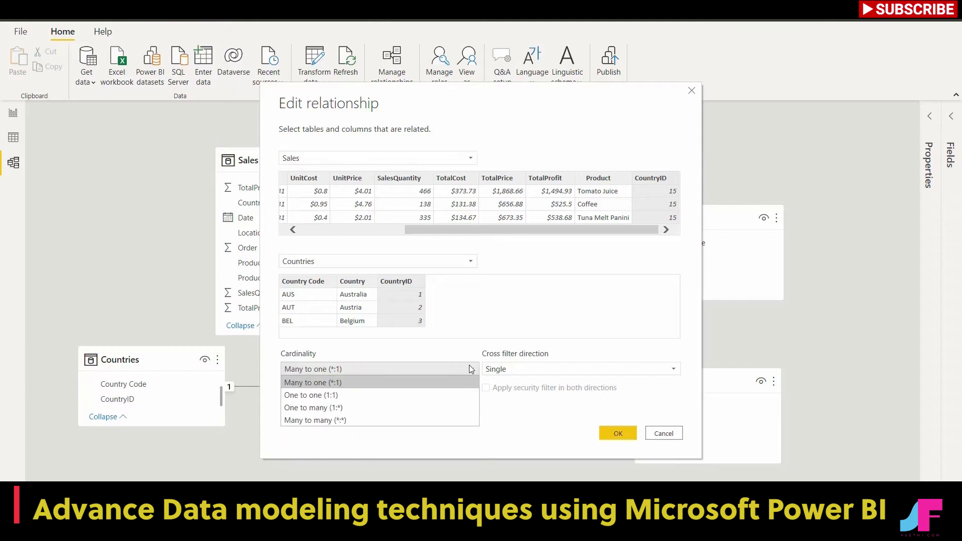
click(365, 407)
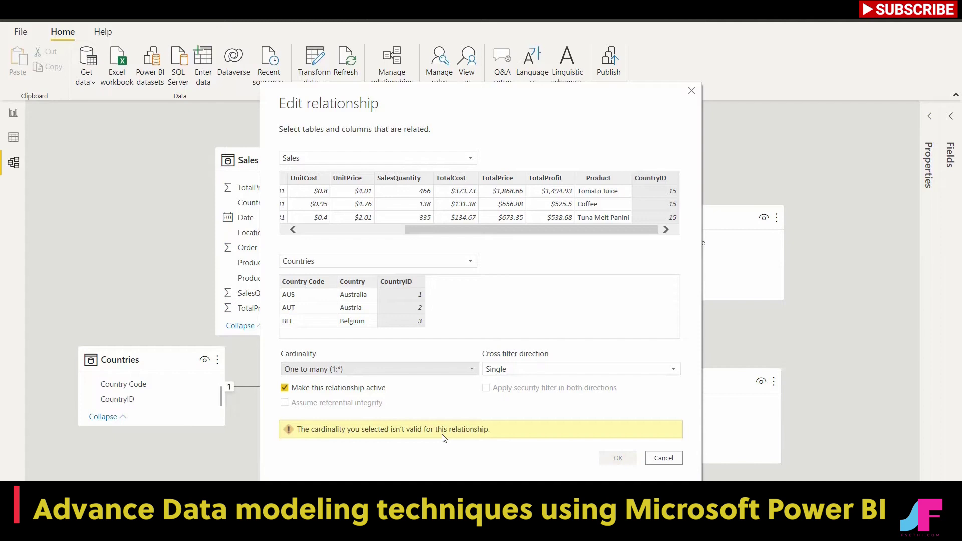
click(472, 370)
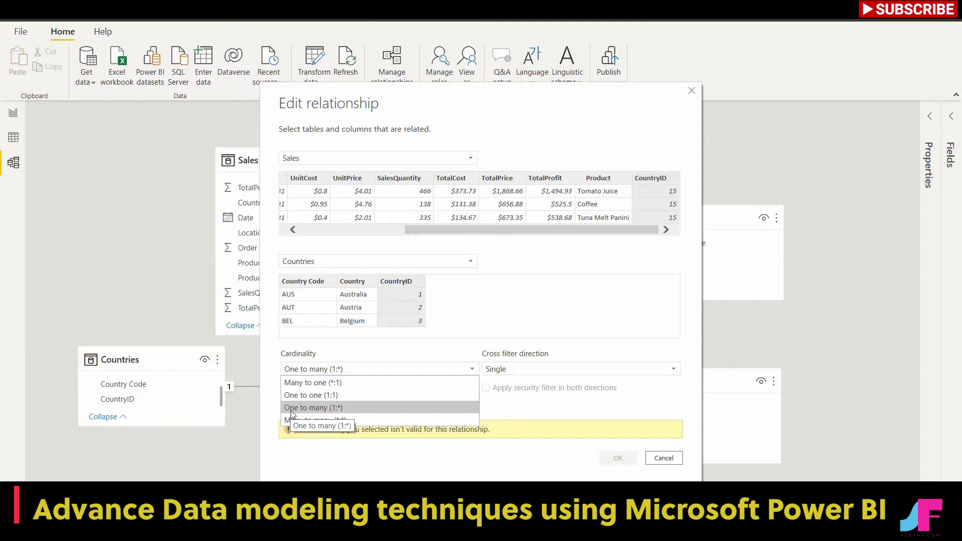
key(Escape)
key(Escape)
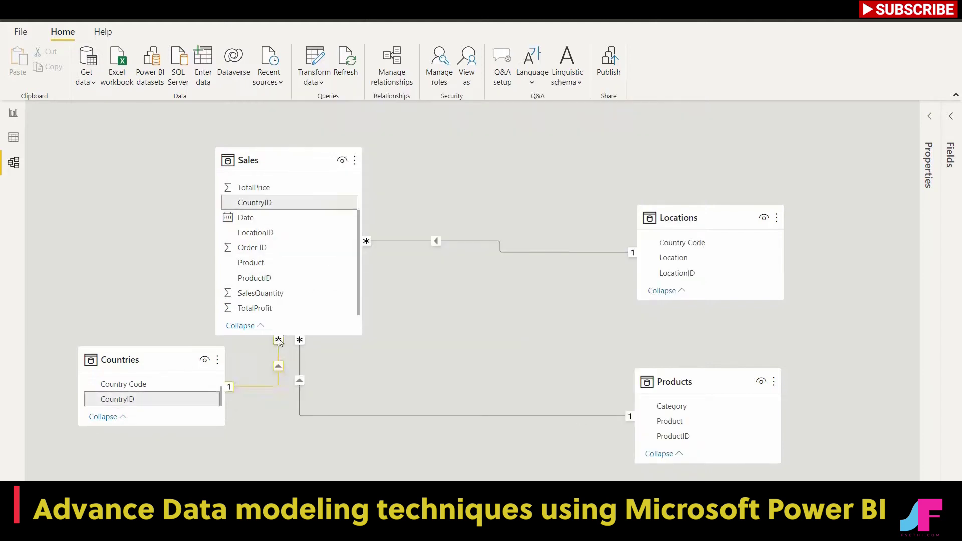
Step: Inspect the CountryID relationship line between Countries and Sales and the upper part of the Sales field list
click(229, 387)
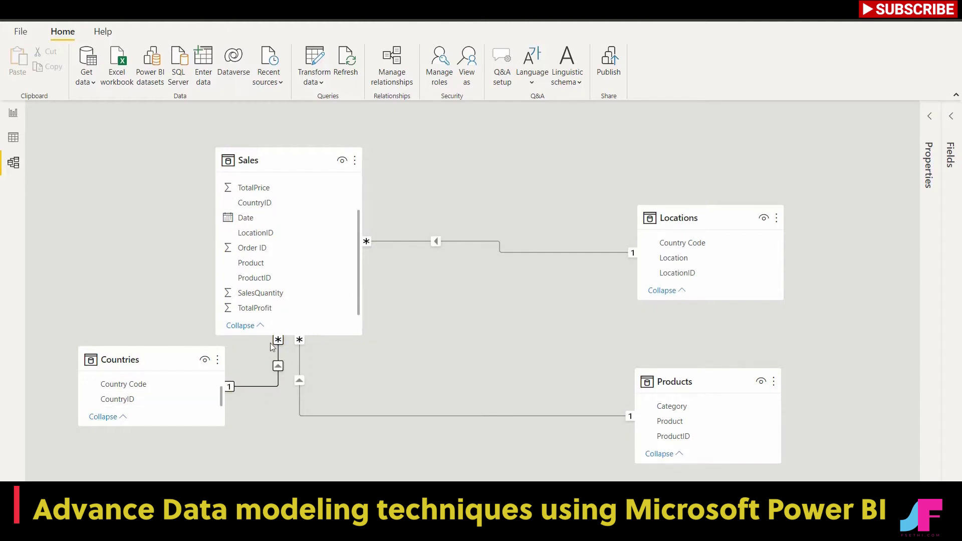
click(259, 386)
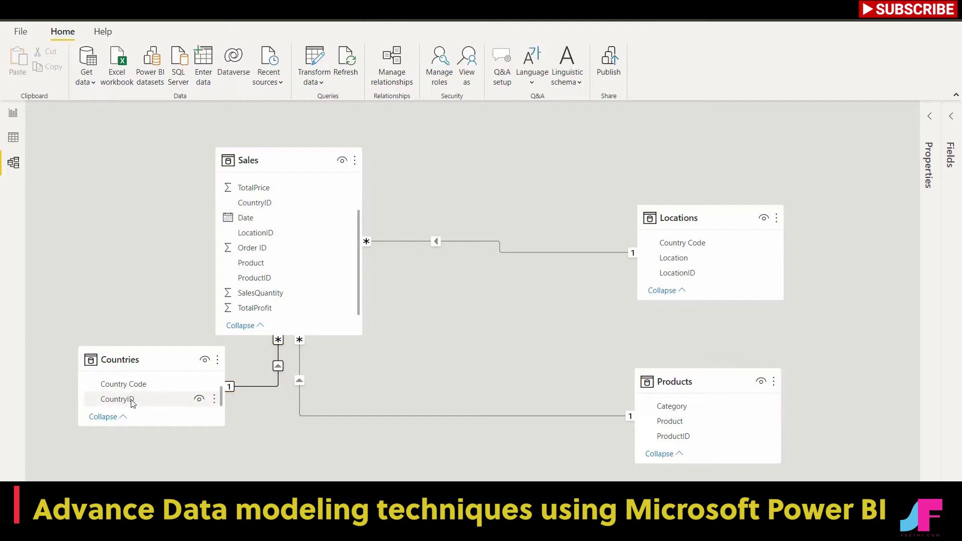
drag(358, 221, 365, 176)
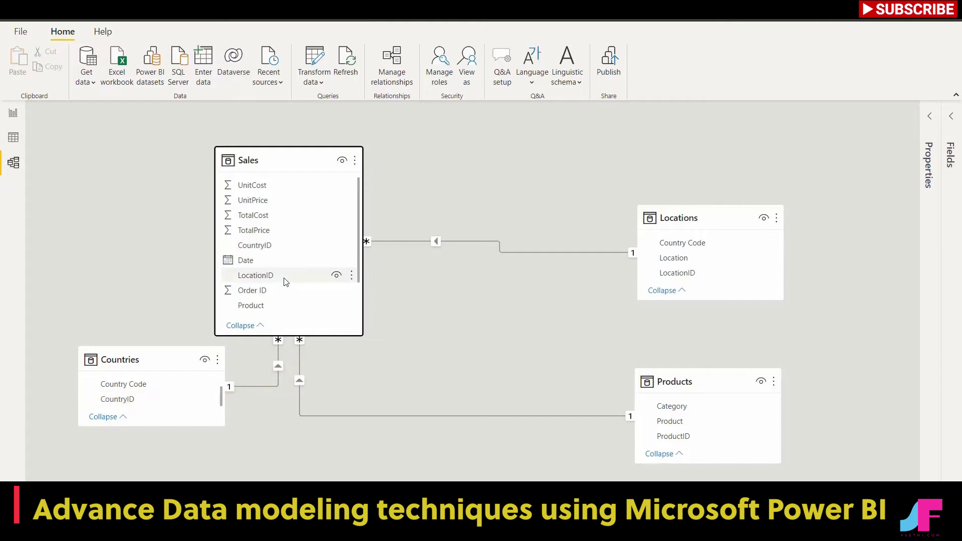
Step: Reopen the Sales to Countries relationship and try the One to many (1:*) cardinality once more
click(278, 348)
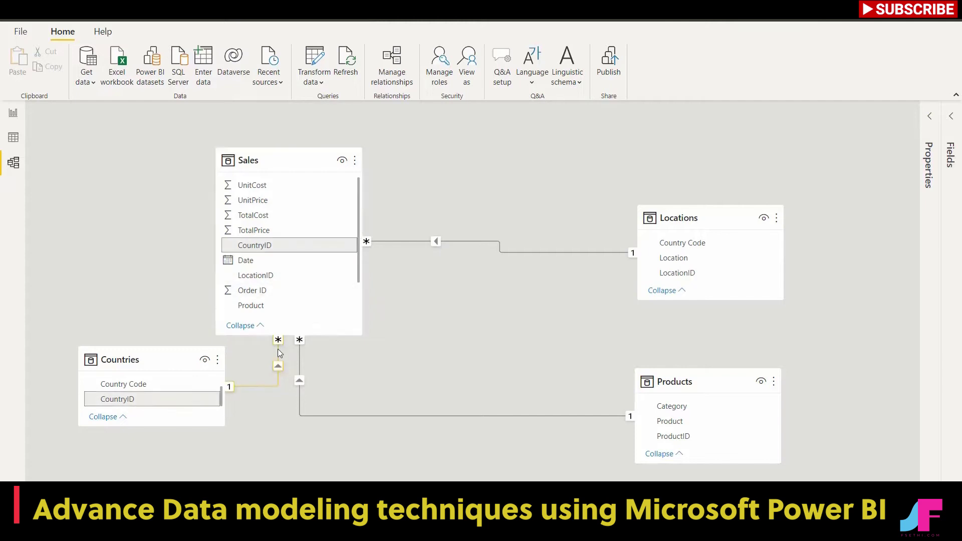
double_click(278, 349)
click(347, 369)
click(344, 404)
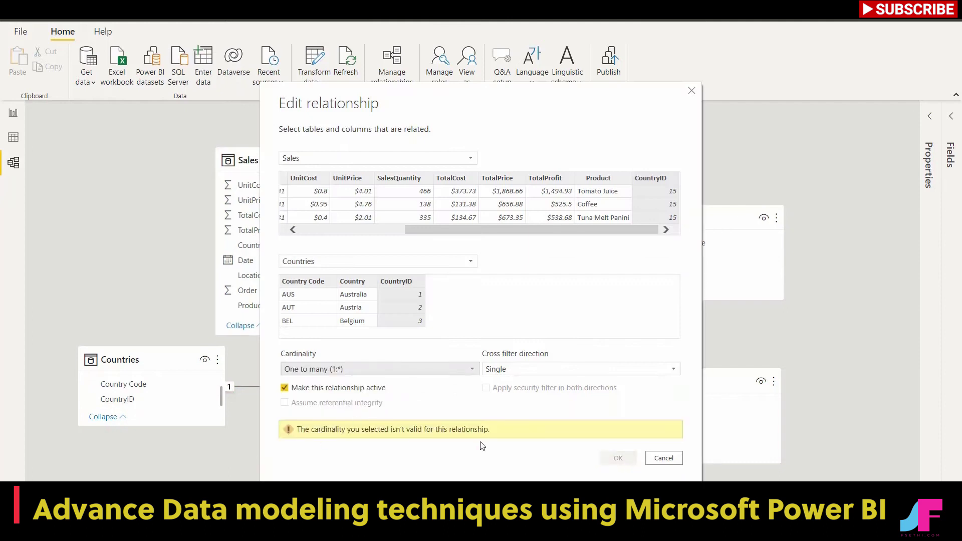
click(470, 369)
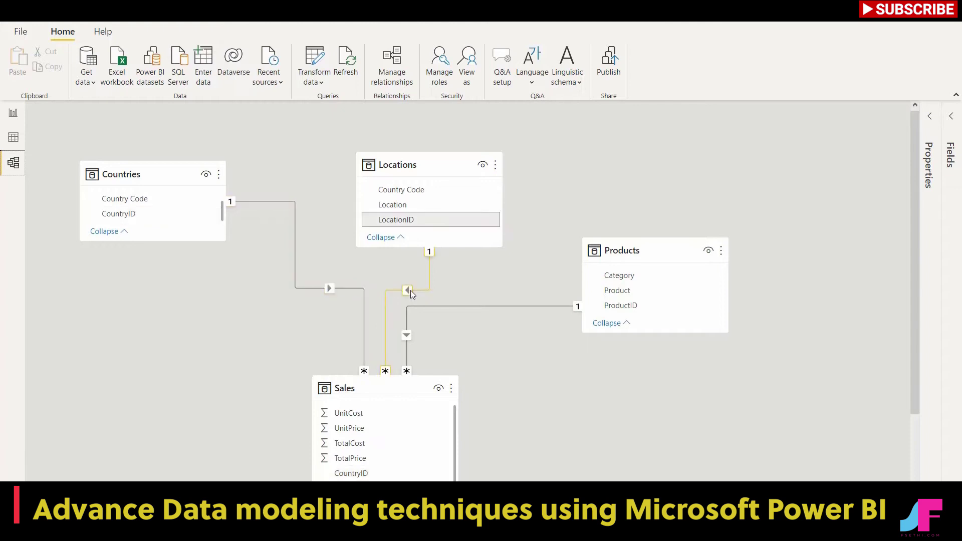
Step: Review the cross filter direction options of the Sales to Countries relationship beside the diagram, and cancel without changing anything
double_click(309, 288)
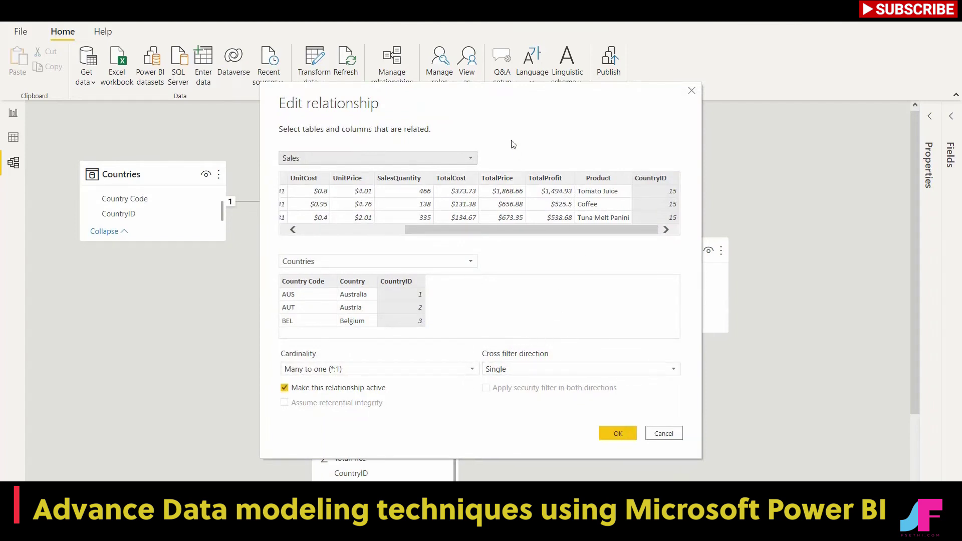
drag(513, 142, 735, 124)
click(899, 351)
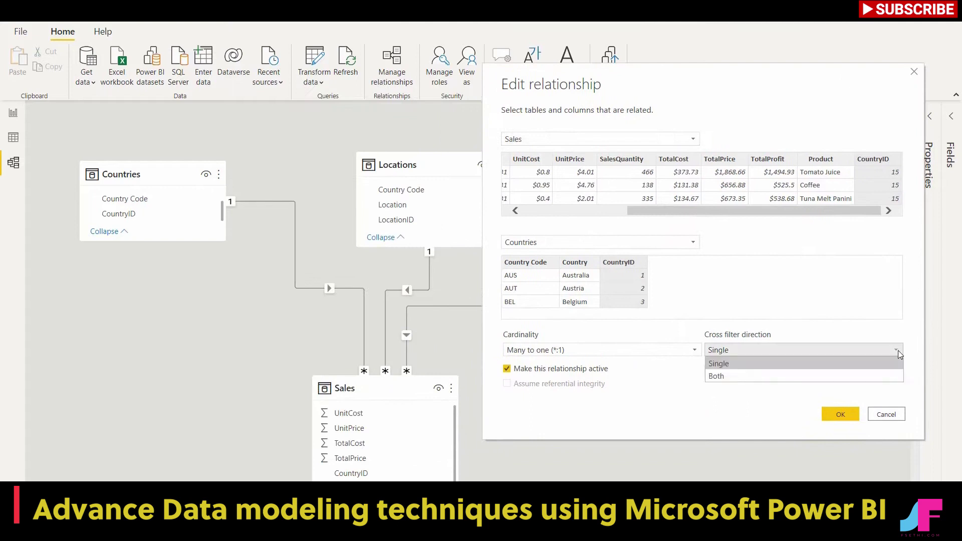
click(898, 350)
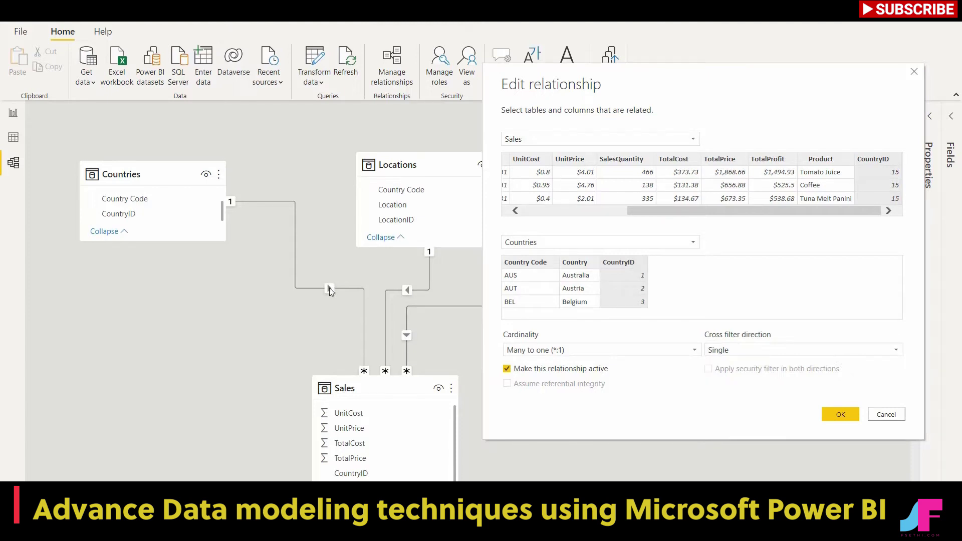
click(814, 350)
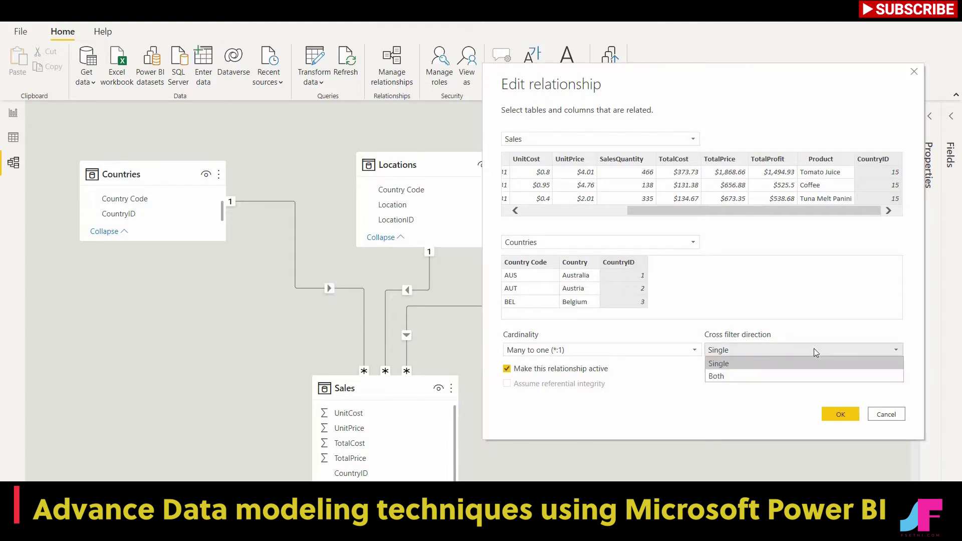
click(750, 395)
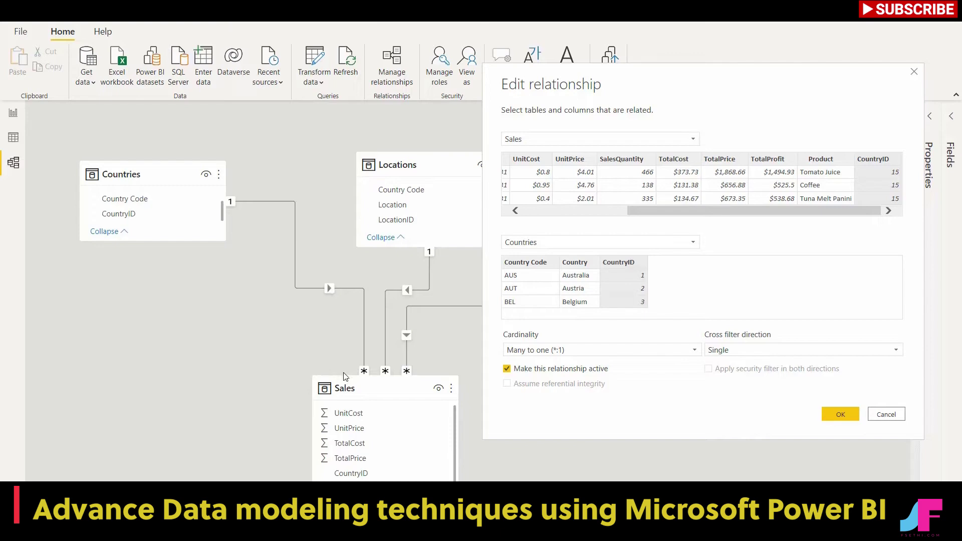
click(886, 415)
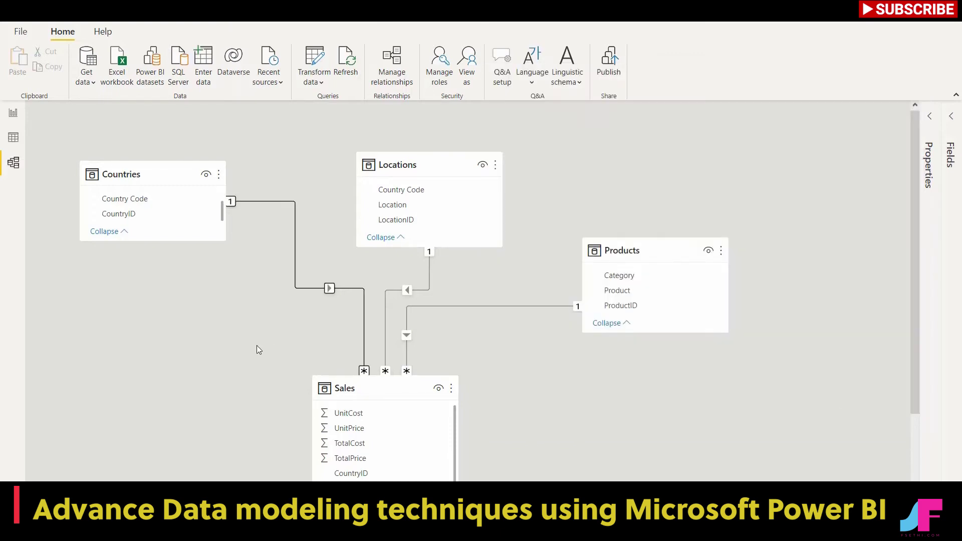
Step: In the report, filter the matrix of locations and product categories by selecting Australia, Austria and Canada in turn in the Country table
click(13, 115)
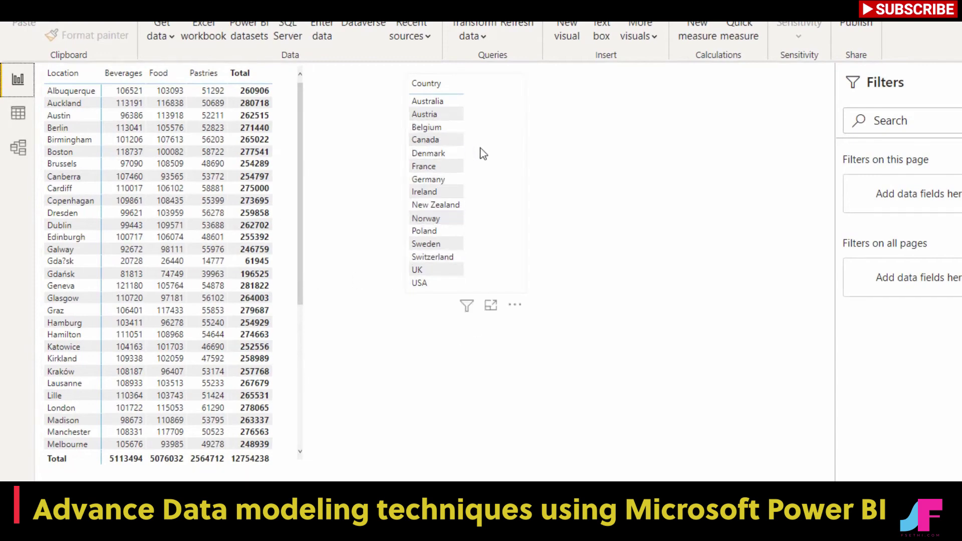
click(282, 112)
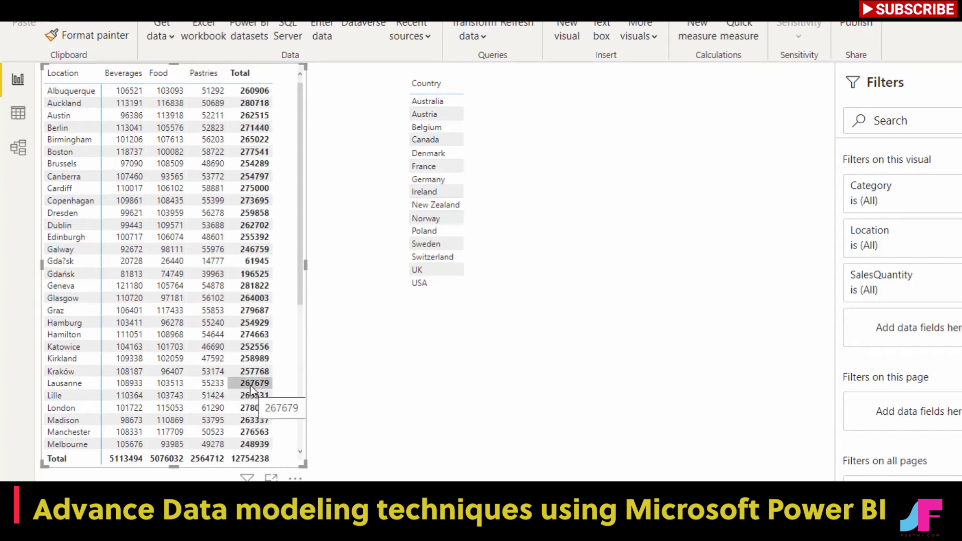
click(454, 98)
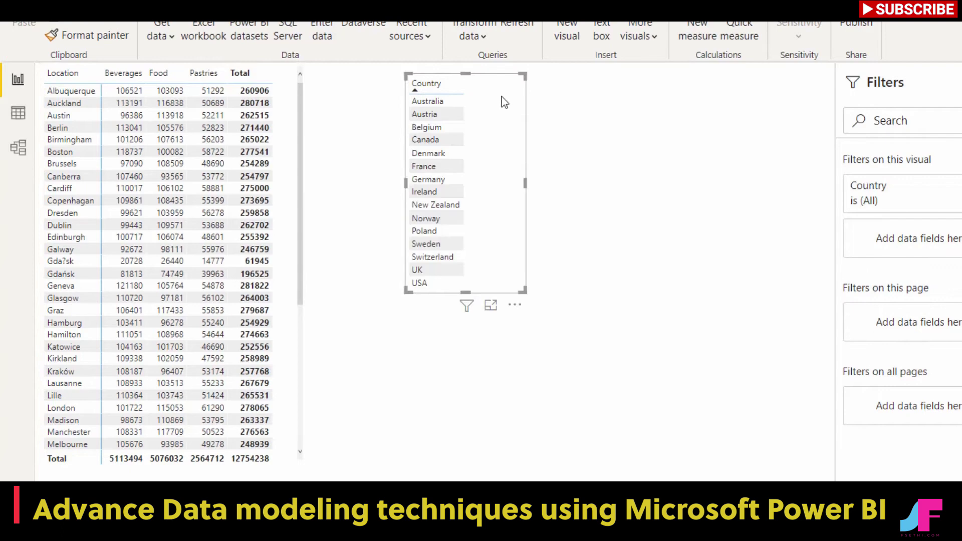
click(559, 151)
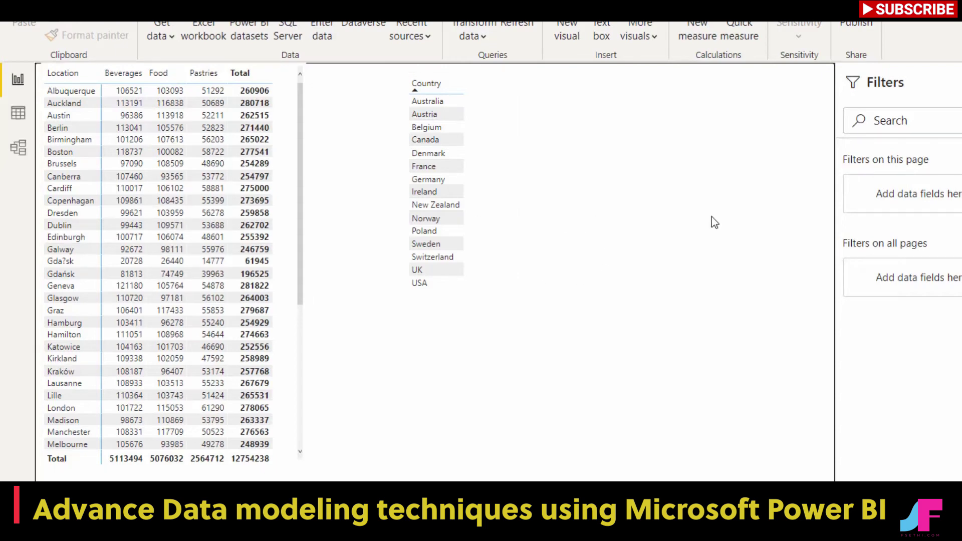
click(428, 100)
click(437, 117)
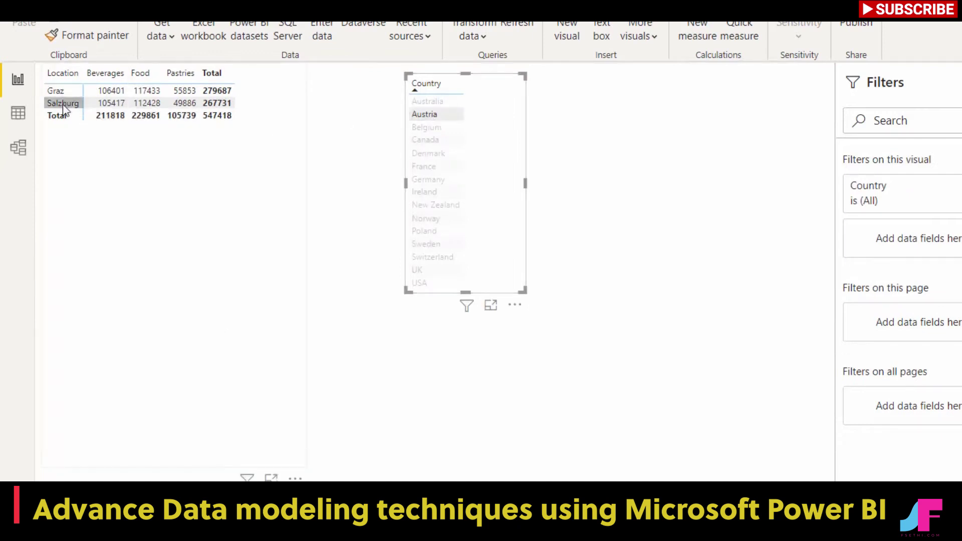
click(430, 142)
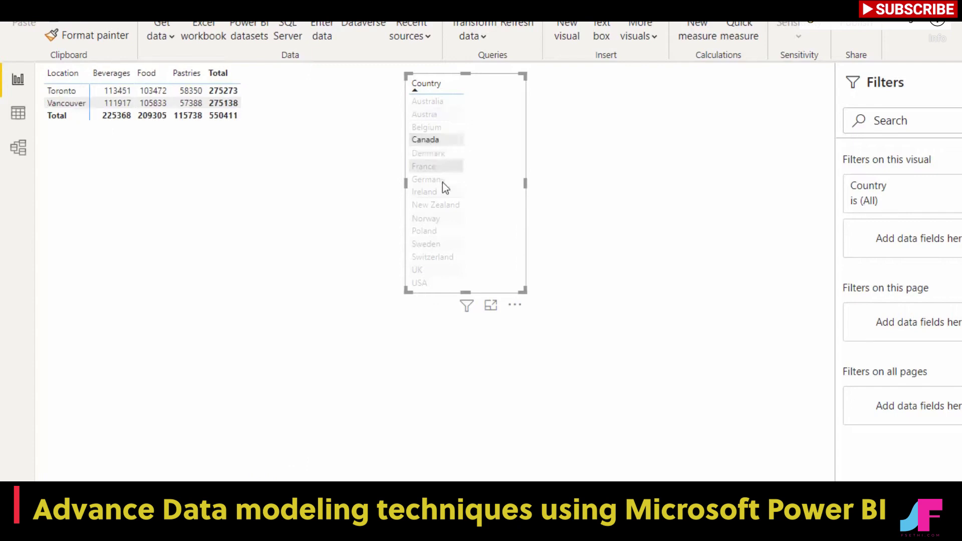
Step: Filter the matrix by New Zealand in the Country table, clear the selection, and view the Countries to Sales filter direction in the model
click(444, 207)
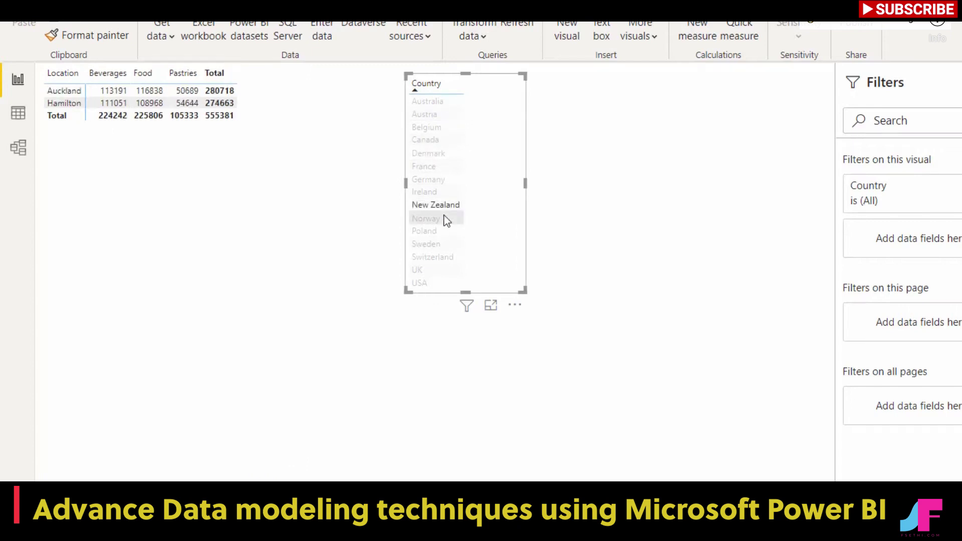
ctrl+click(440, 220)
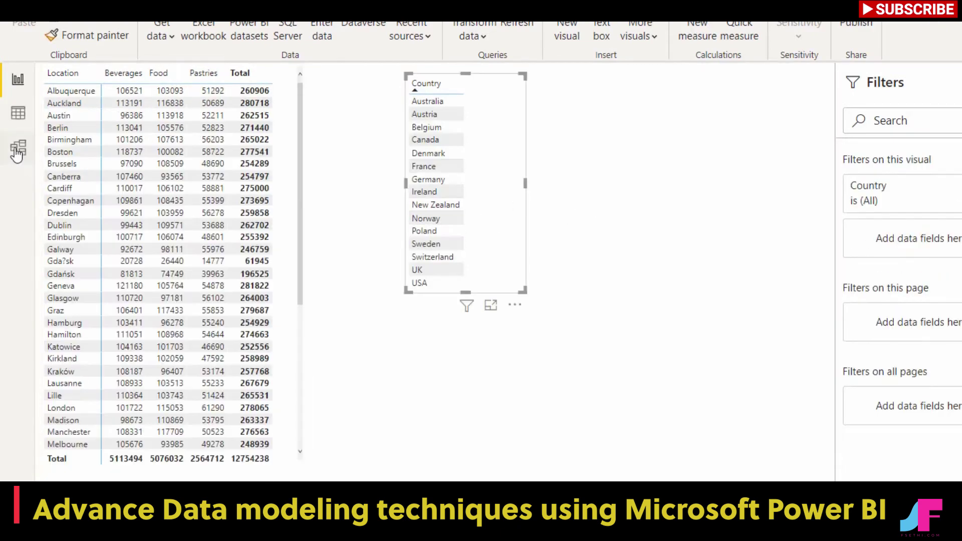
click(18, 147)
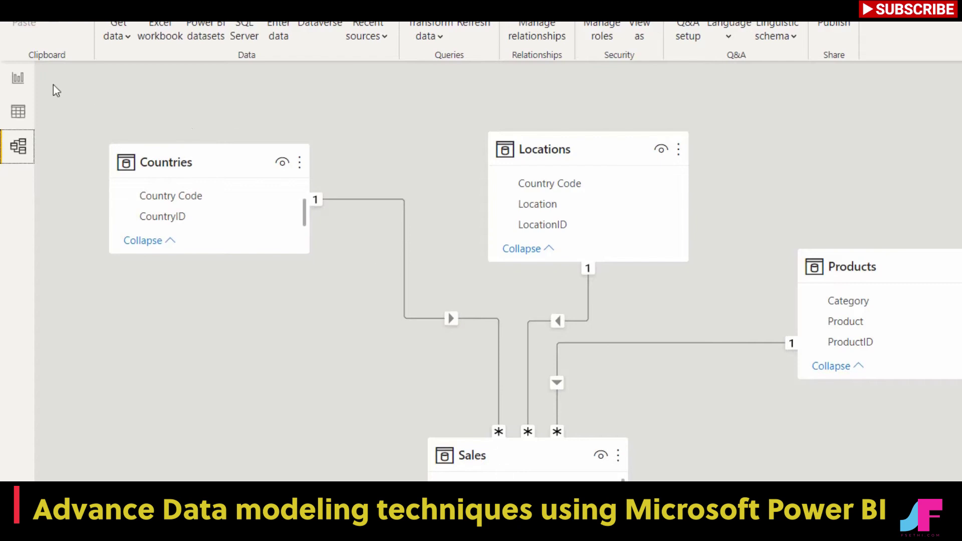
Step: Back in the report, select the Copenhagan row in the matrix to test filtering of the Country table, and clear the selection
click(20, 84)
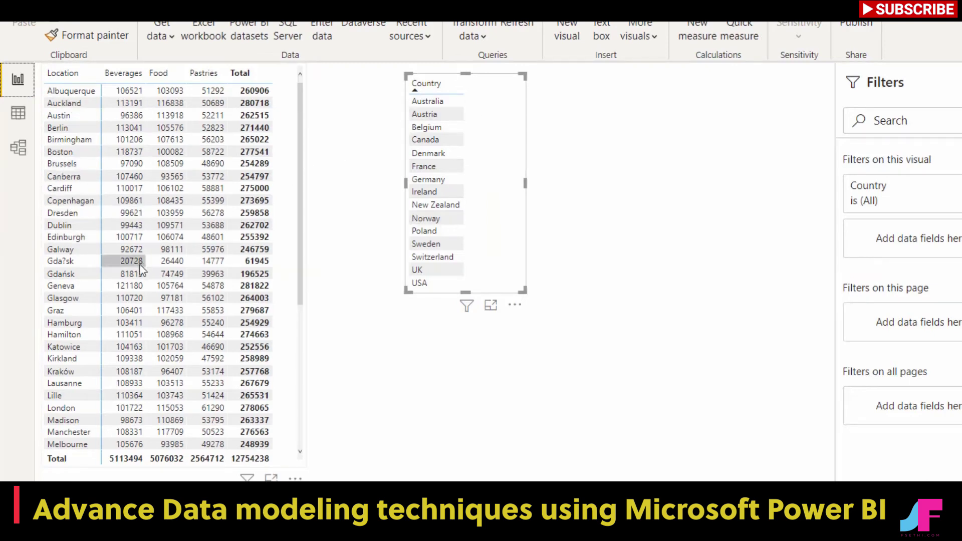
click(69, 204)
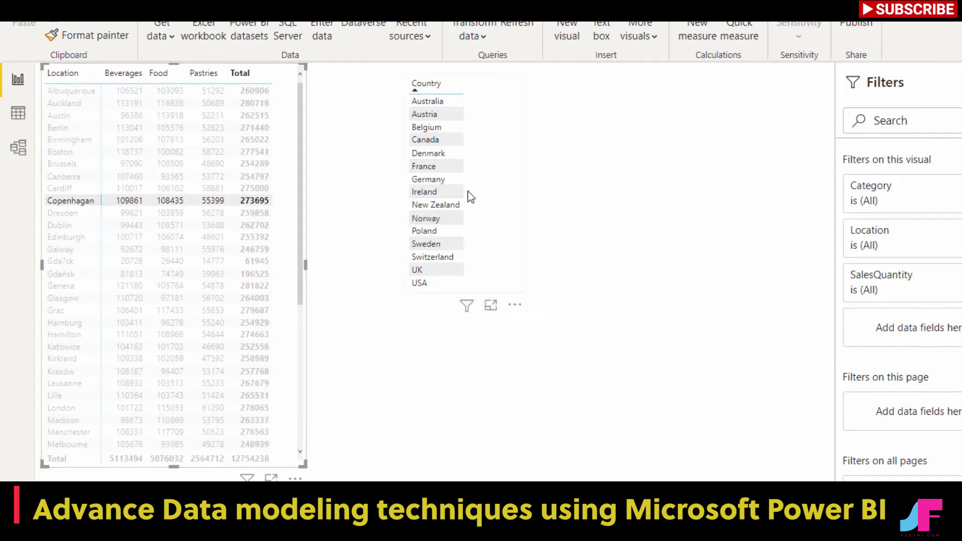
click(288, 131)
Step: In the model, set the cross filter direction of the Sales to Countries relationship to Both and apply it
click(14, 159)
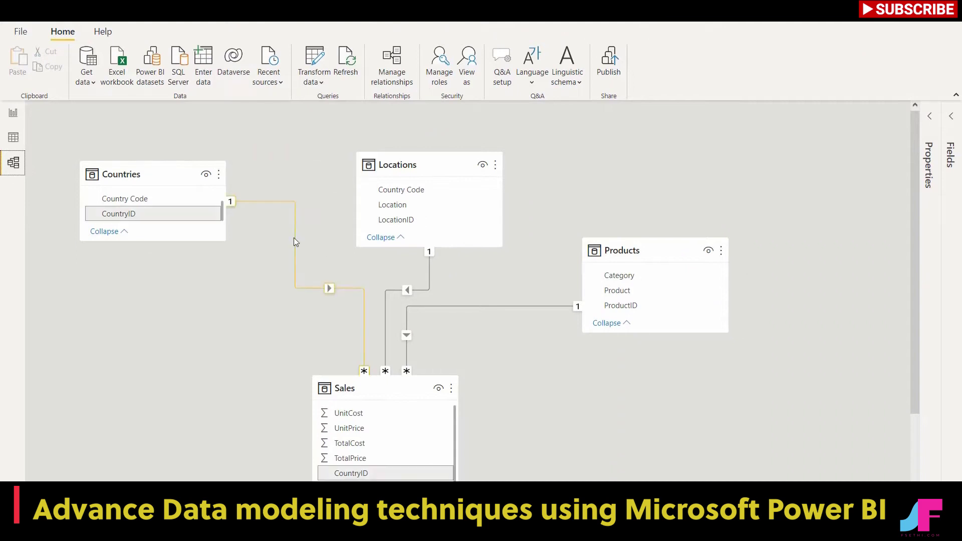
double_click(294, 237)
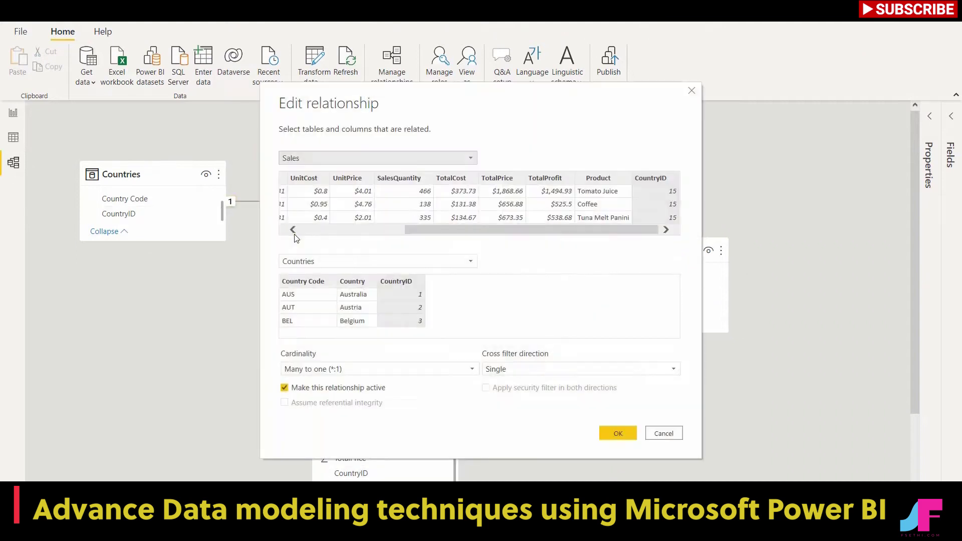
click(674, 371)
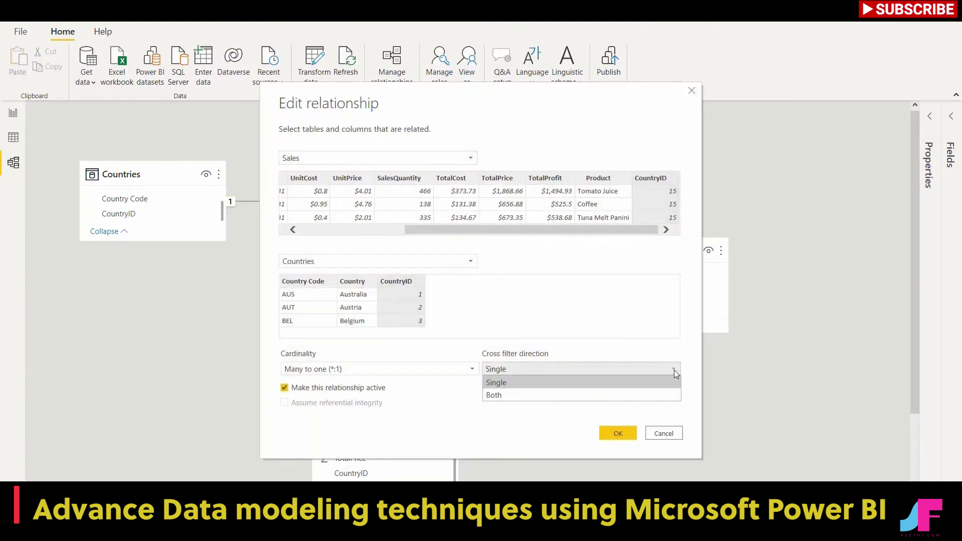
click(509, 397)
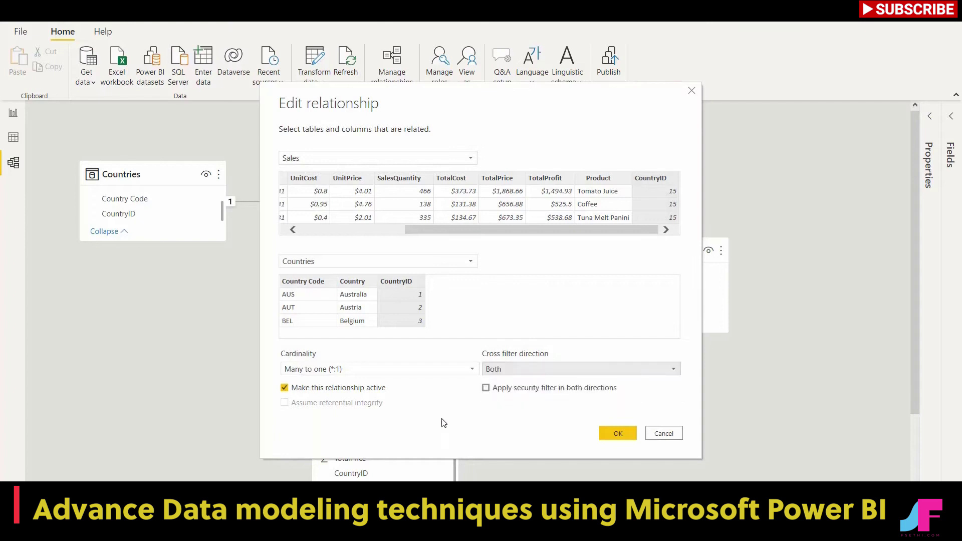
click(619, 435)
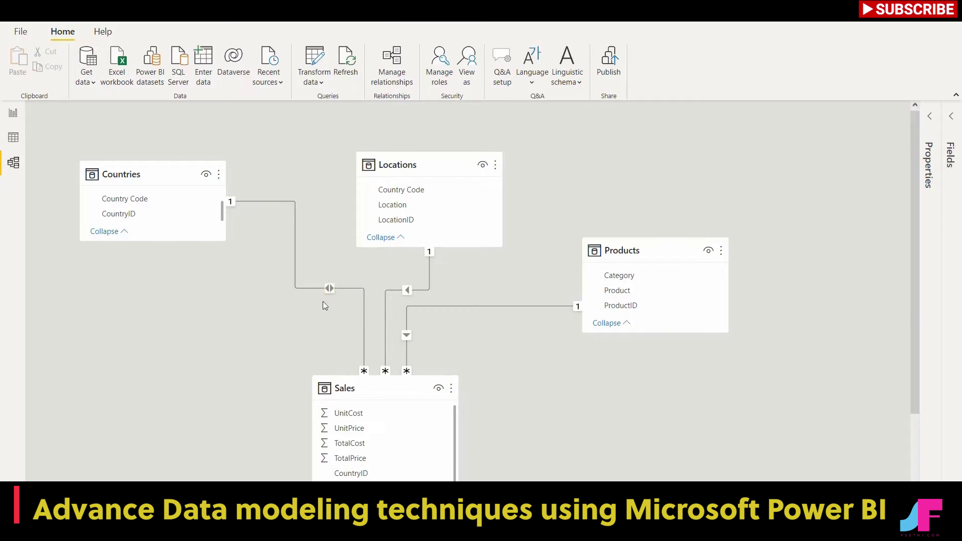
Step: In the report, select Berlin in the matrix to test how it filters the Country table
click(13, 114)
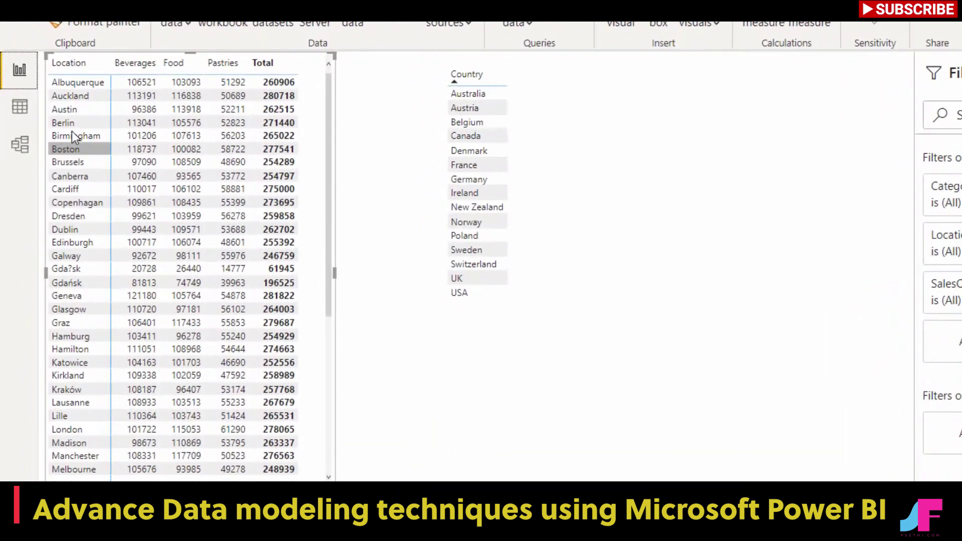
click(73, 122)
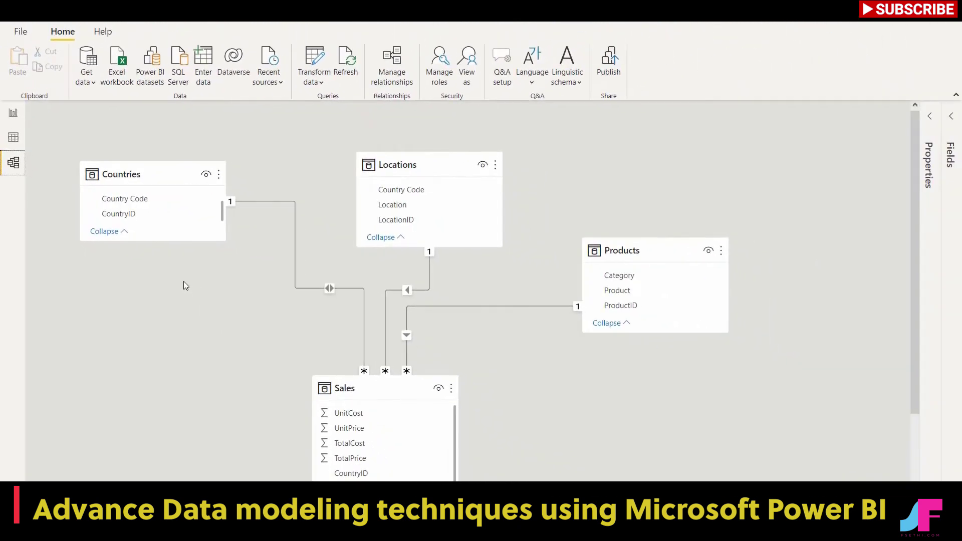
Step: Reopen the Sales to Countries relationship from the model diagram and set its cross filter direction to Single
double_click(303, 288)
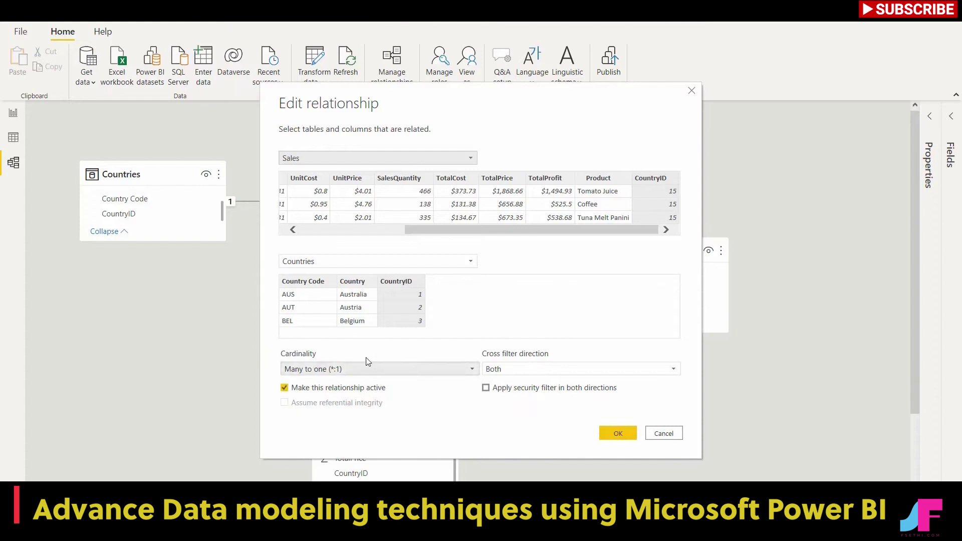
click(674, 369)
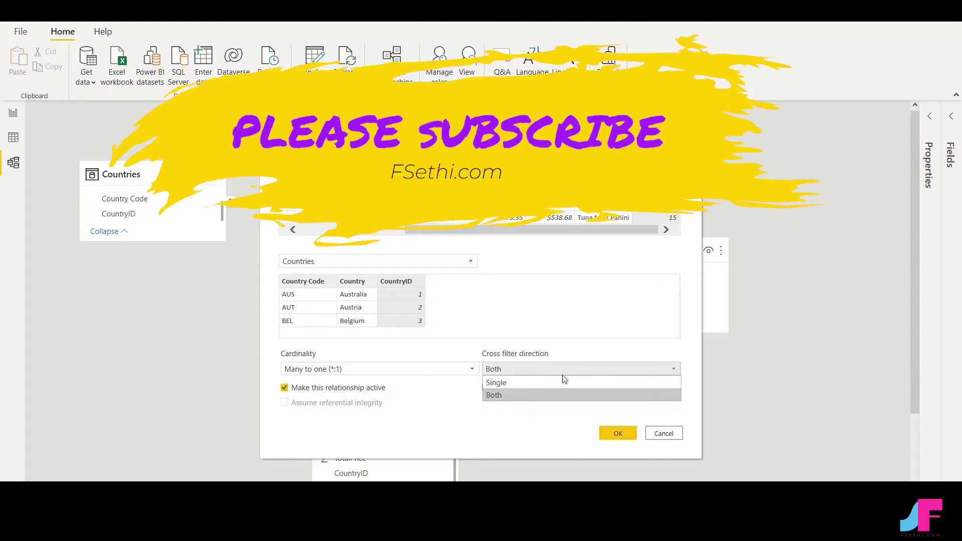
click(513, 383)
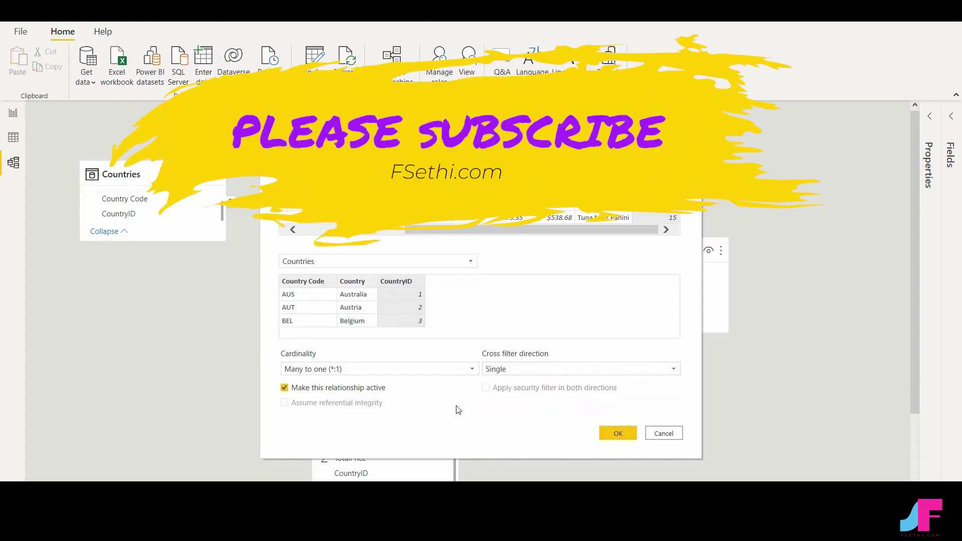